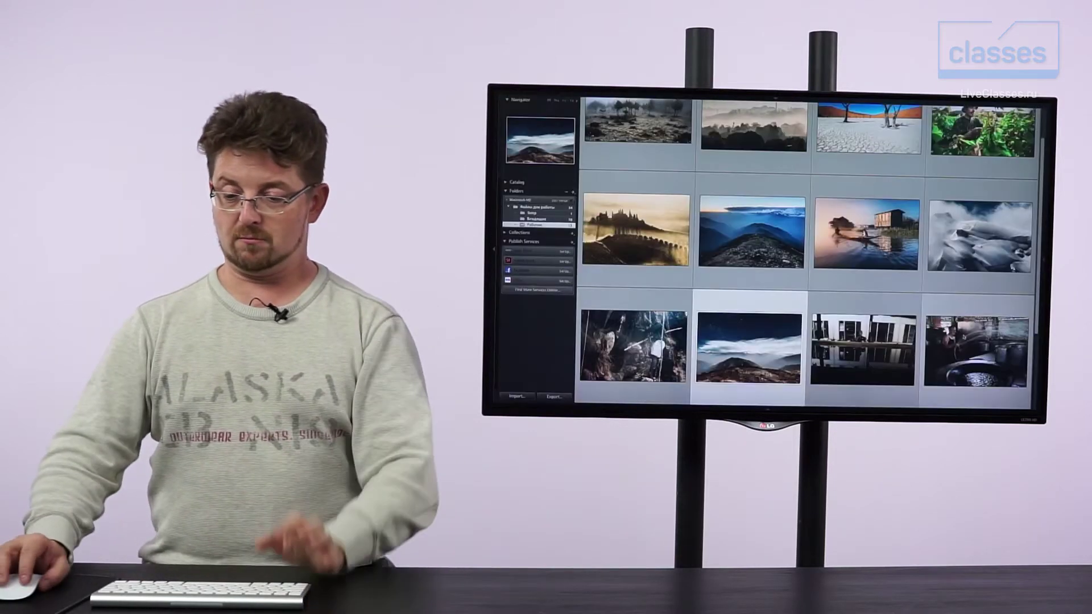
- Select the young monk photo in the Library grid's bottom row to open it
left_click(854, 350)
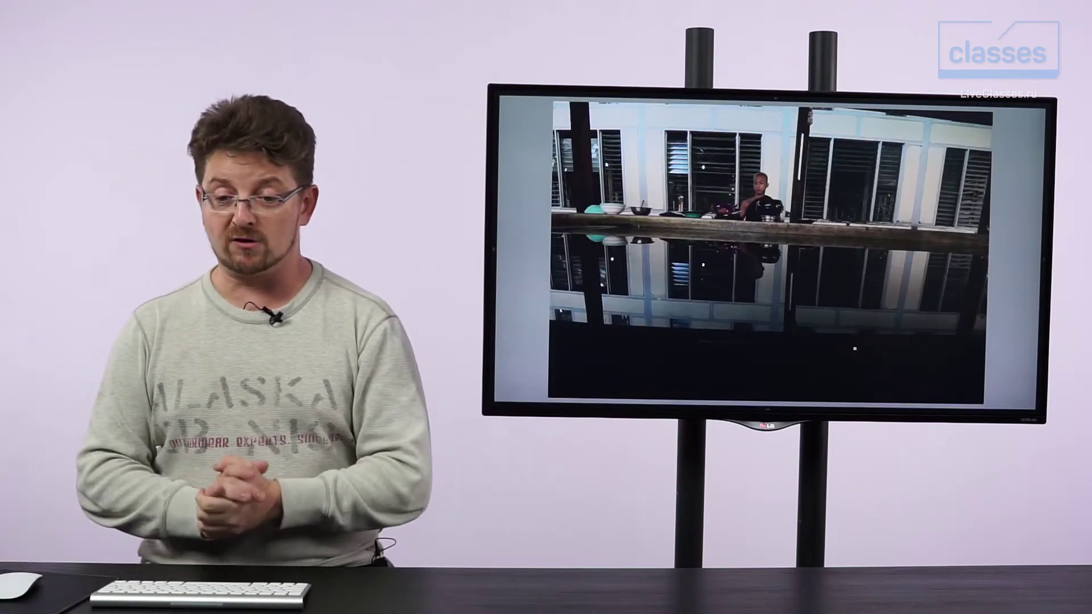
- Show the photo's info overlay and hide the side panels, comparing fit and fill views
key("i")
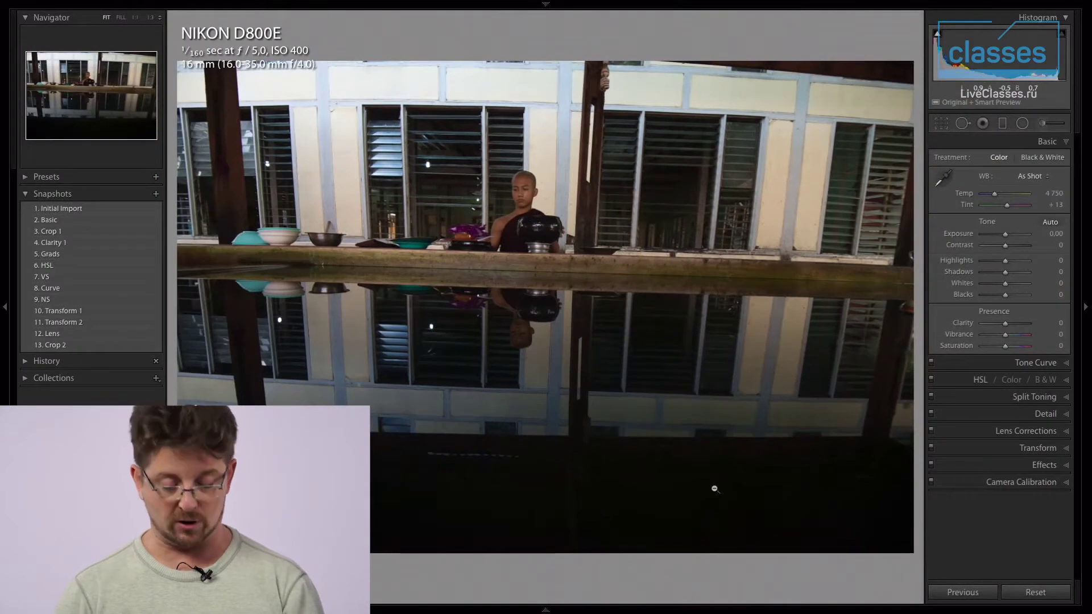
key("Tab")
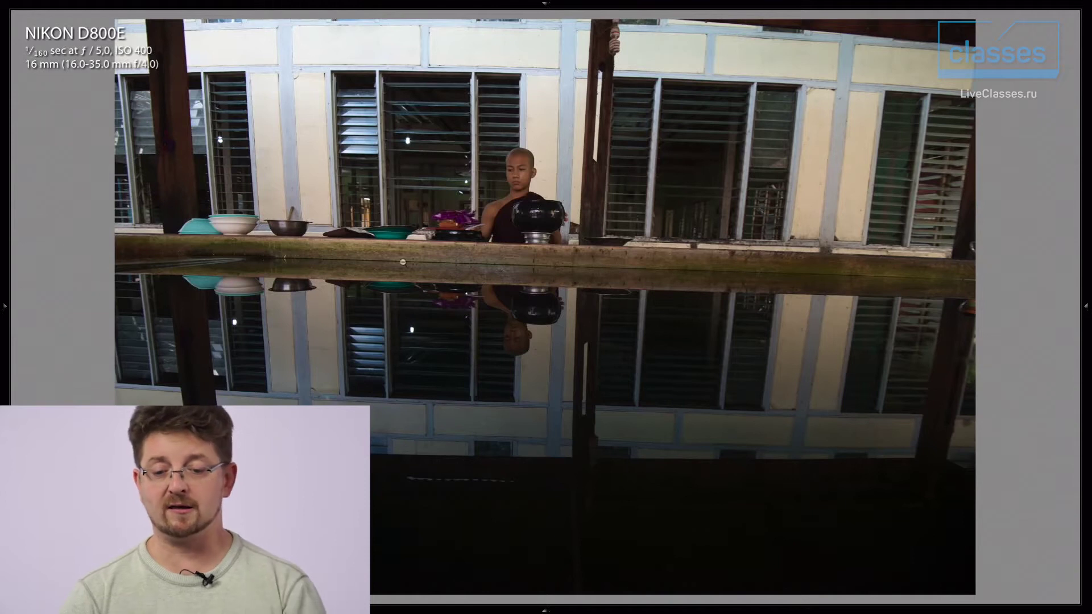
left_click(516, 177)
left_click(315, 227)
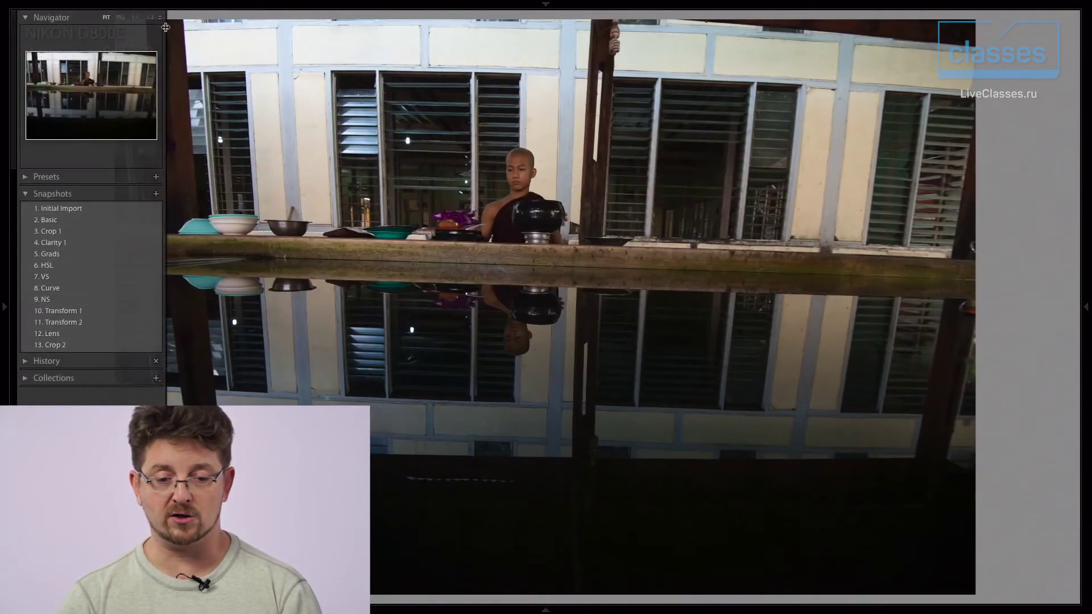
- Zoom in and pan across the photo, zoom back out, and pin the Develop panel open
left_click(137, 18)
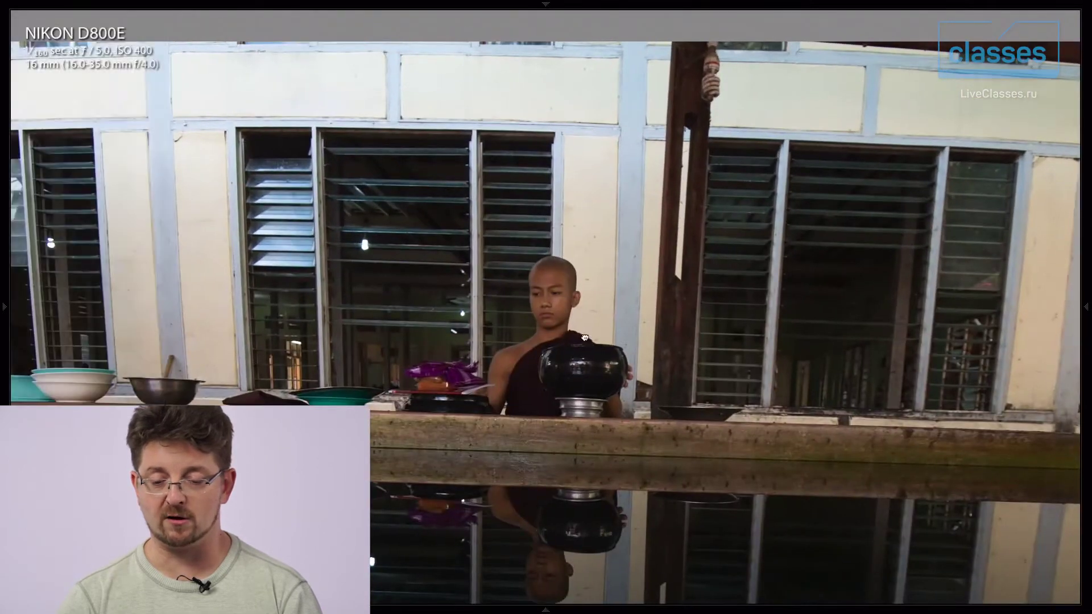
left_click_drag(593, 317, 614, 290)
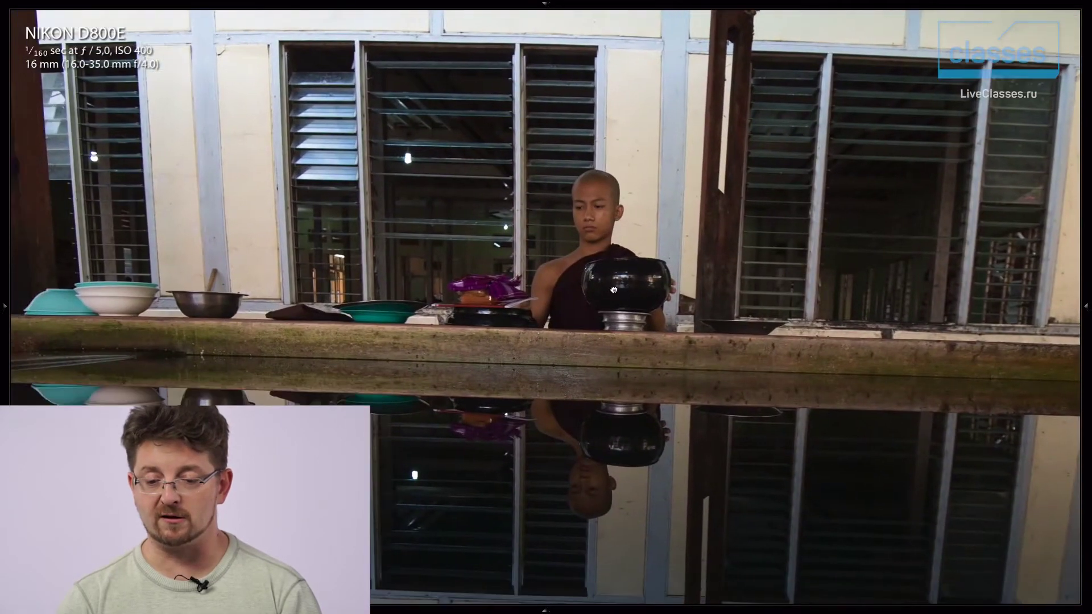
left_click(586, 394)
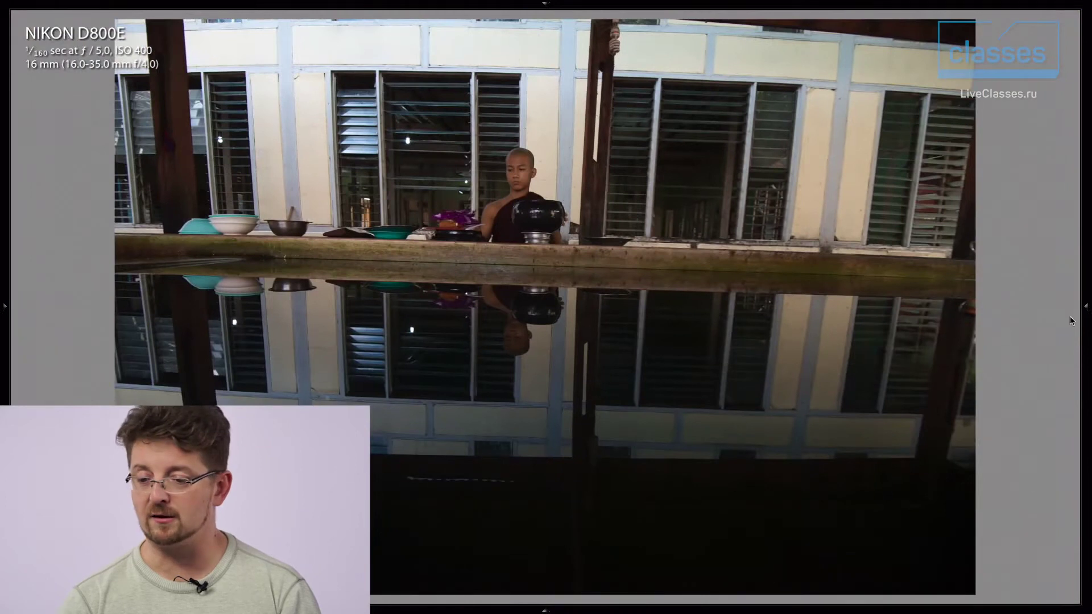
left_click(1086, 308)
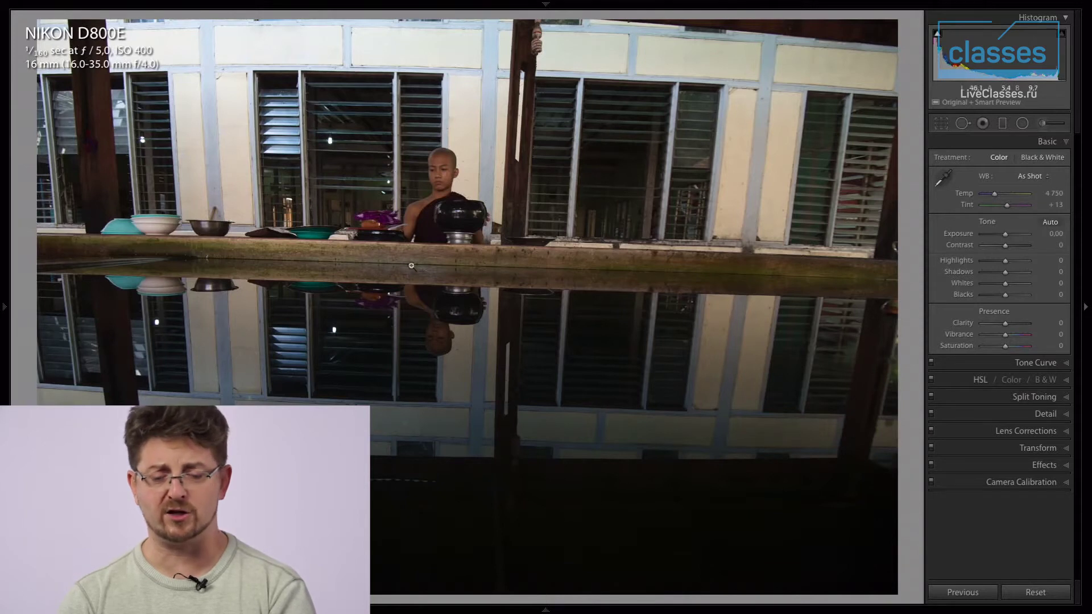
left_click(441, 177)
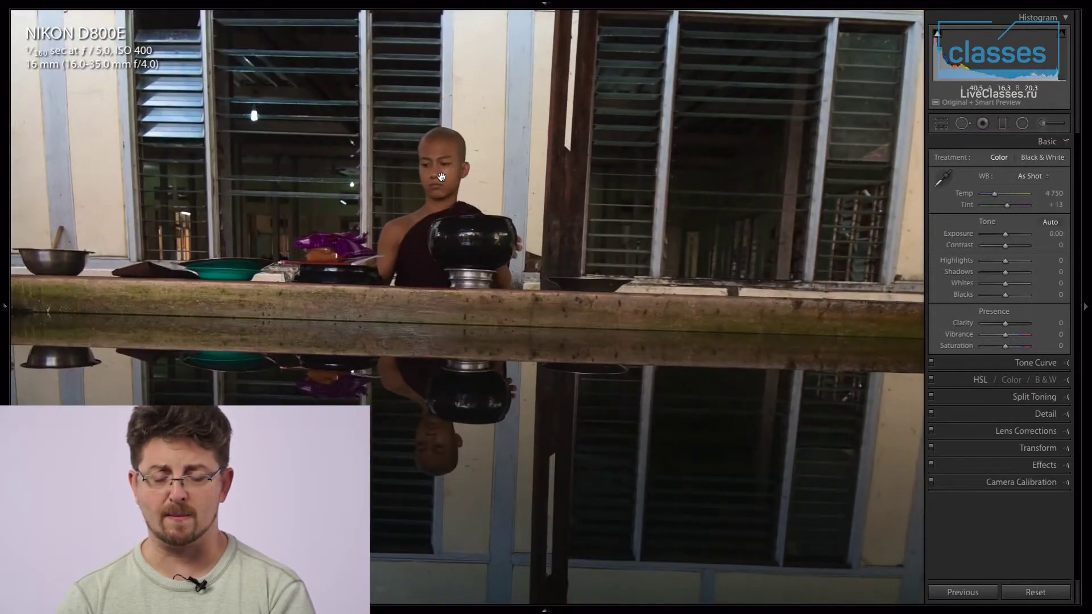
left_click(441, 177)
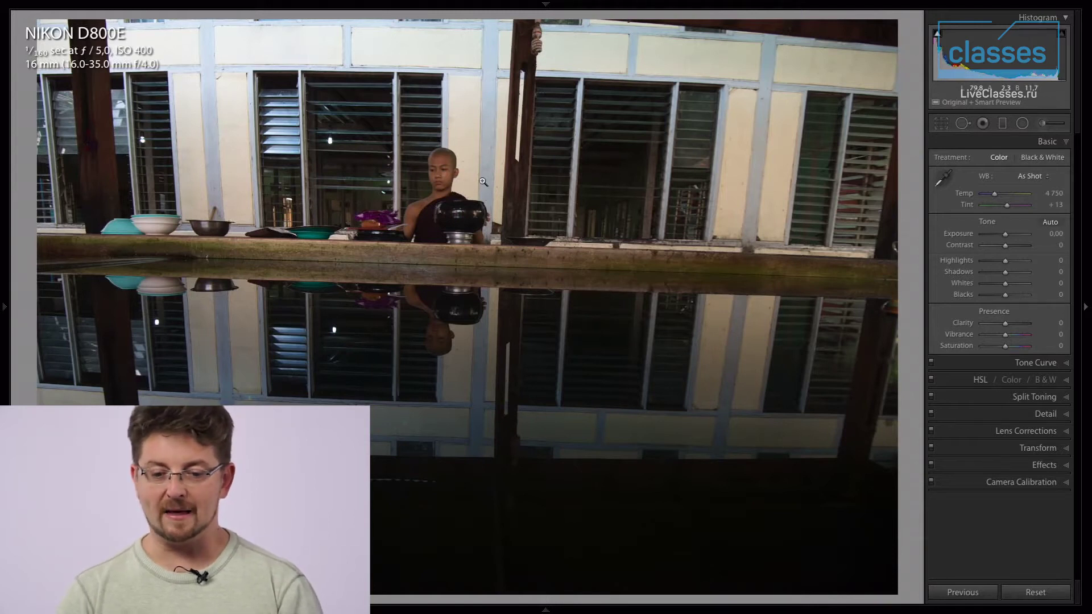
- Turn on the clipping warning, inspect the upper windows and monk magnified, then turn it off
key("j")
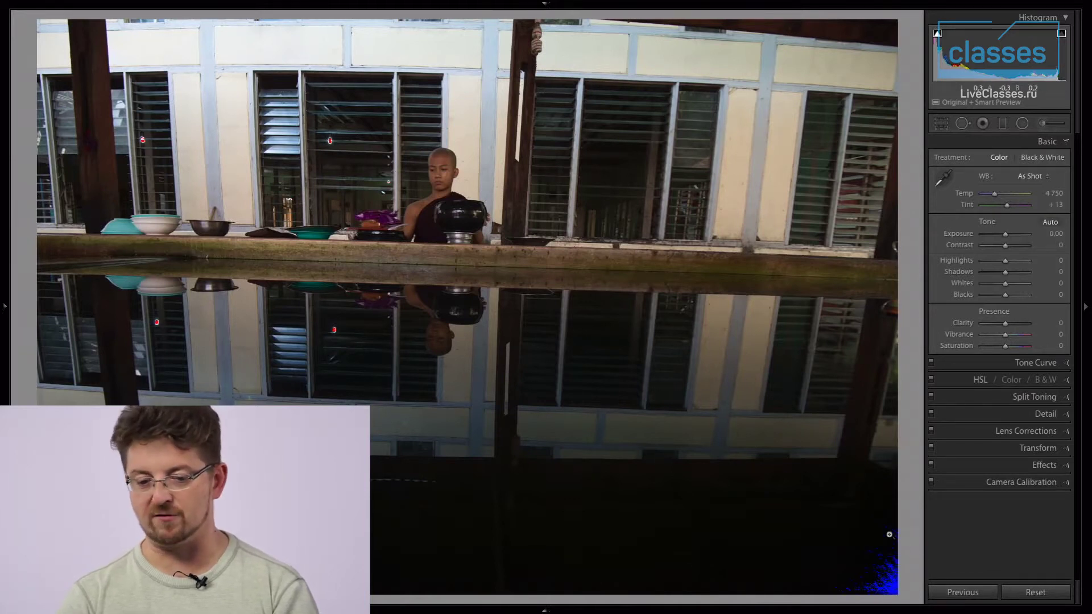
left_click(245, 43)
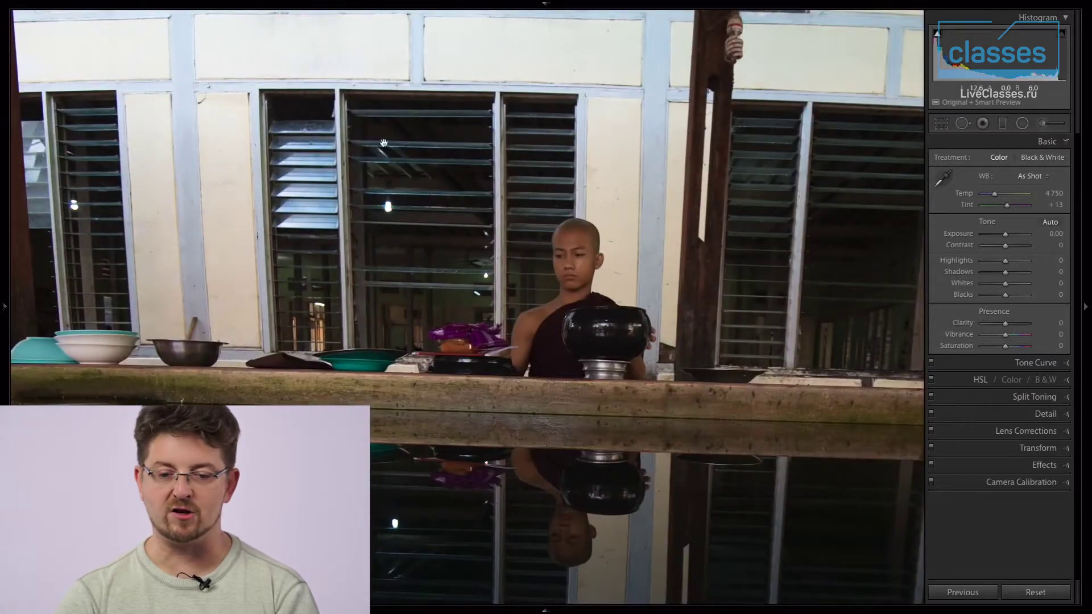
left_click_drag(532, 260, 552, 237)
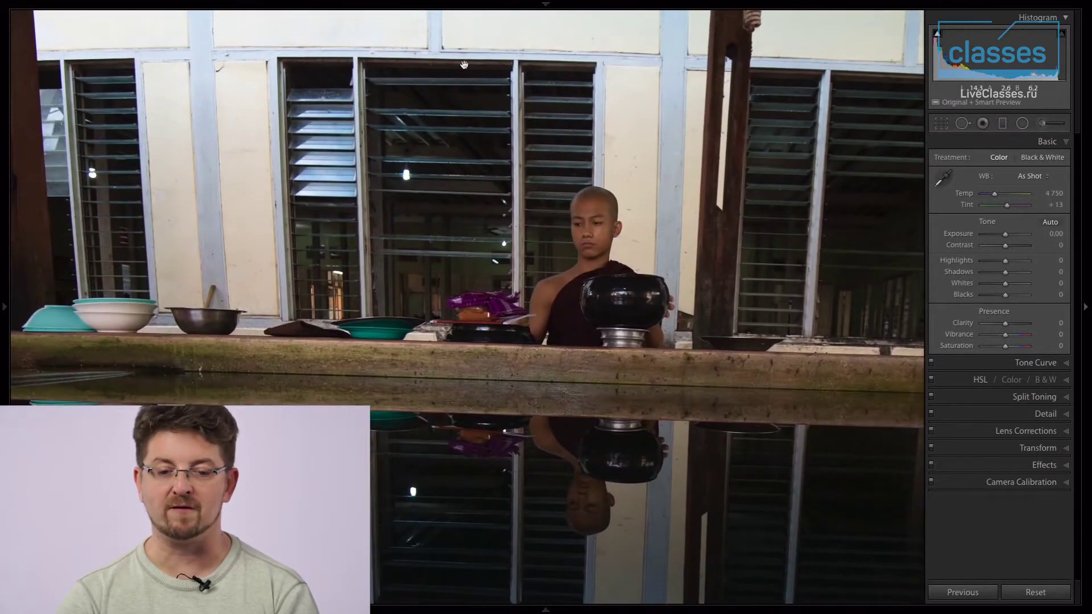
left_click(613, 251)
key("j")
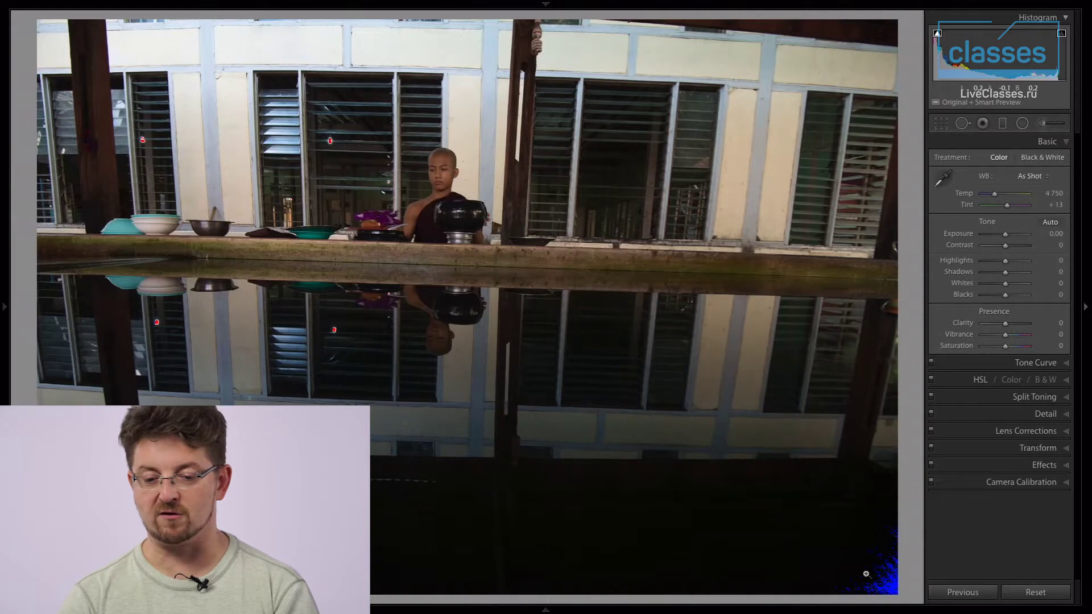
key("j")
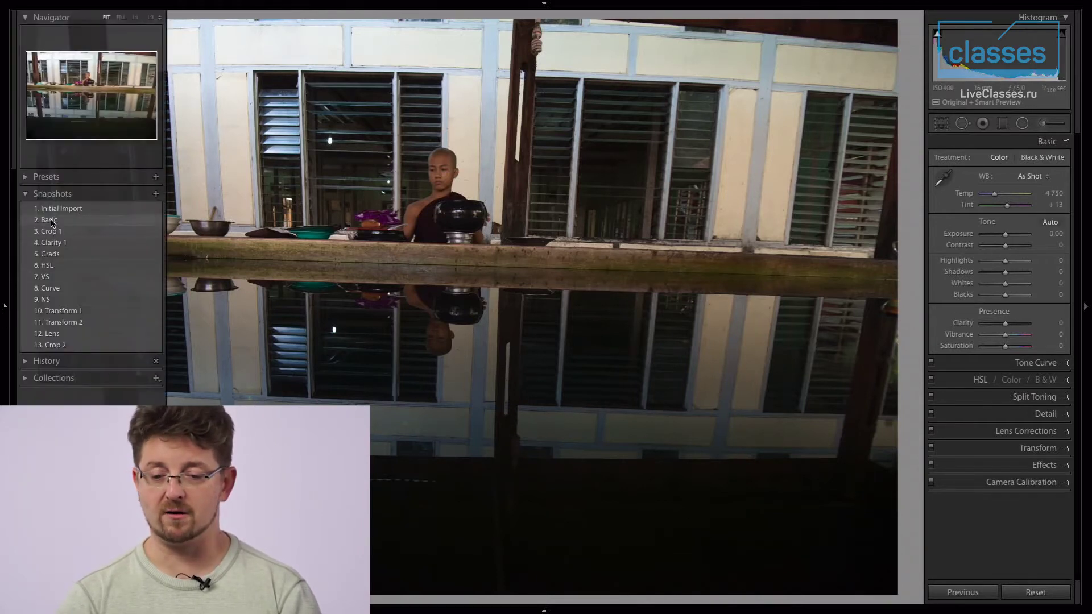
- Apply the 2. Basic snapshot, then the 3. Crop 1 snapshot
left_click(50, 221)
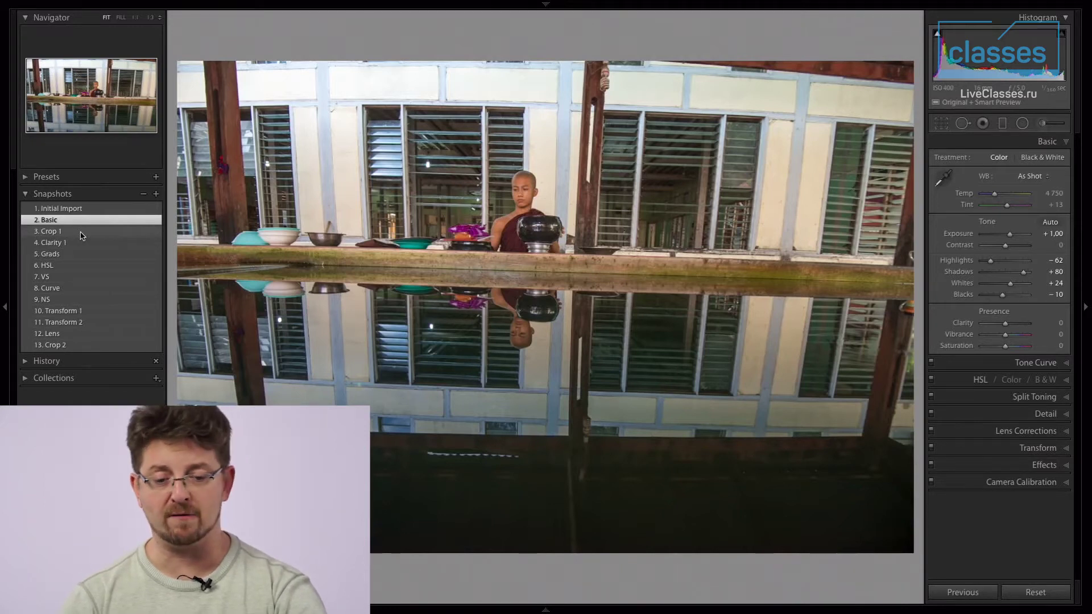
left_click(82, 231)
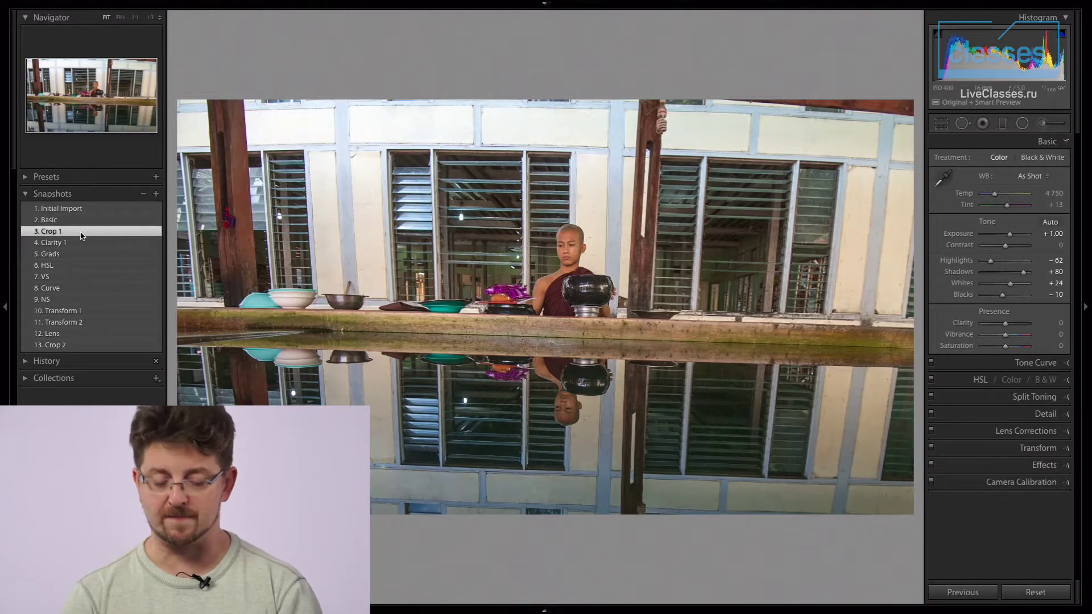
key("r")
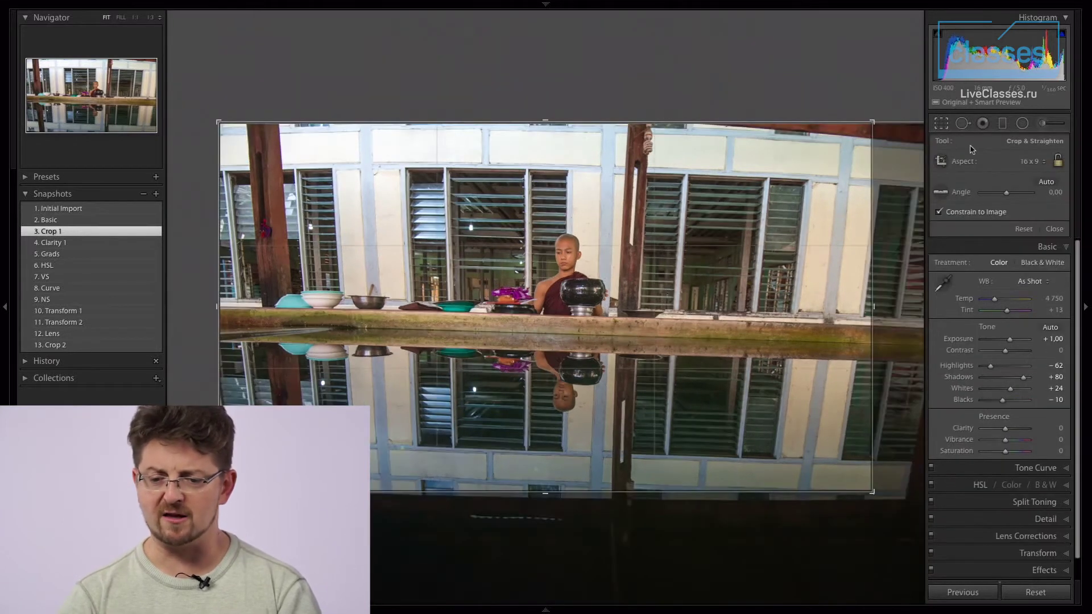
key("r")
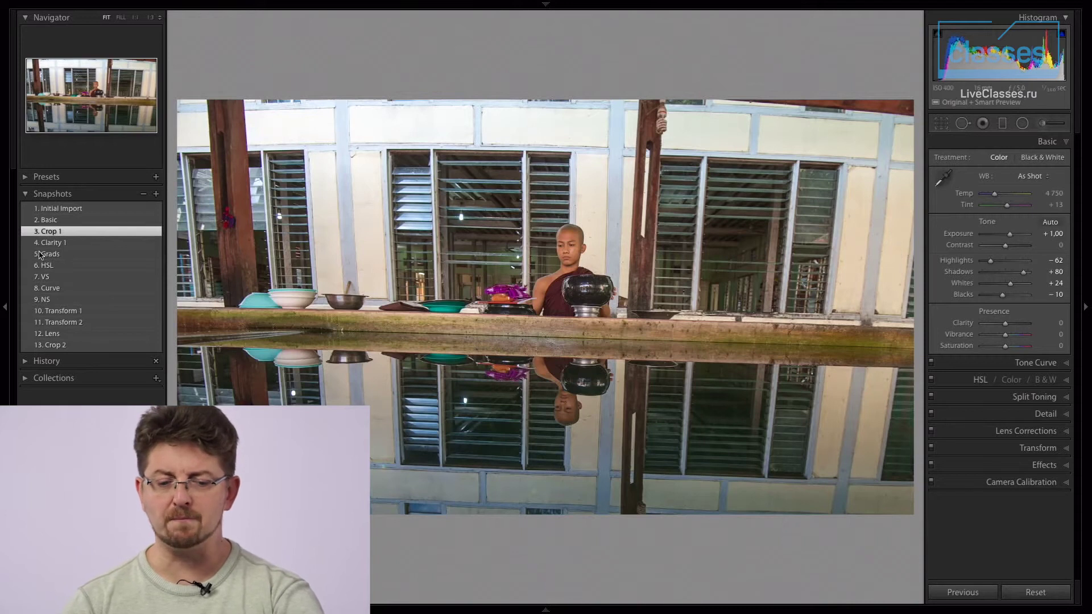
- Apply the 4. Clarity 1 snapshot (Clarity +30), check the monk's face at 1:1, and activate the Graduated Filter
left_click(70, 248)
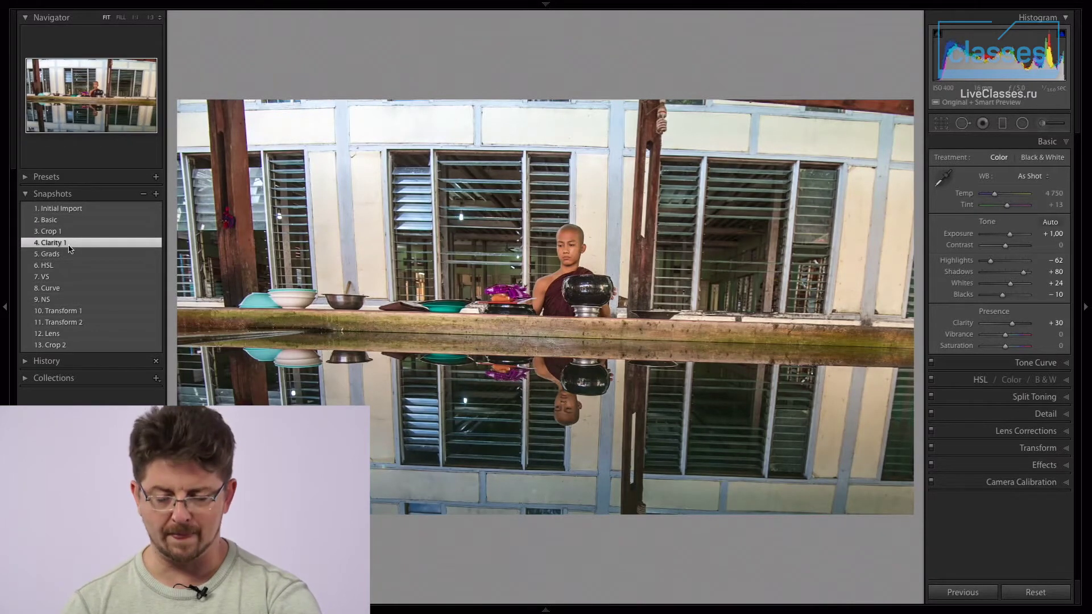
left_click(564, 255)
left_click(564, 255)
key("m")
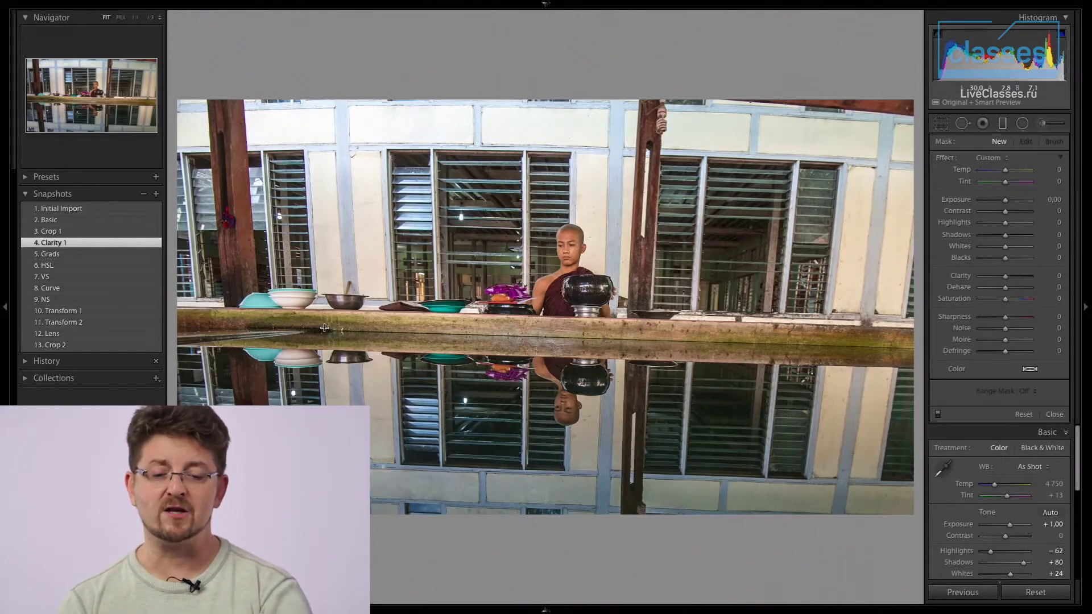
- Apply the 5. Grads snapshot and delete then restore one filter to judge its effect
left_click(88, 254)
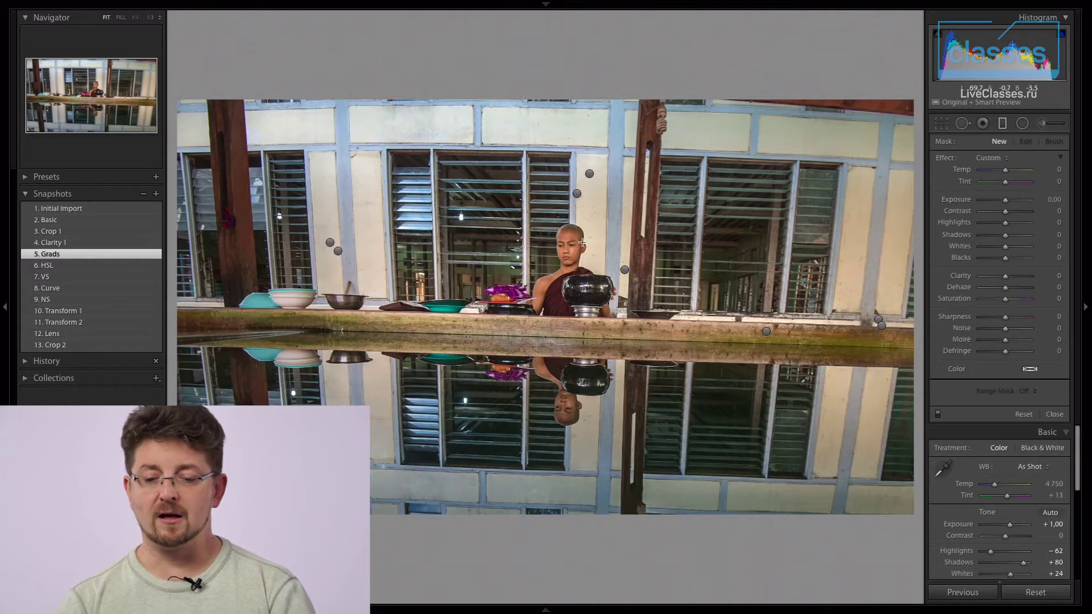
left_click(577, 194)
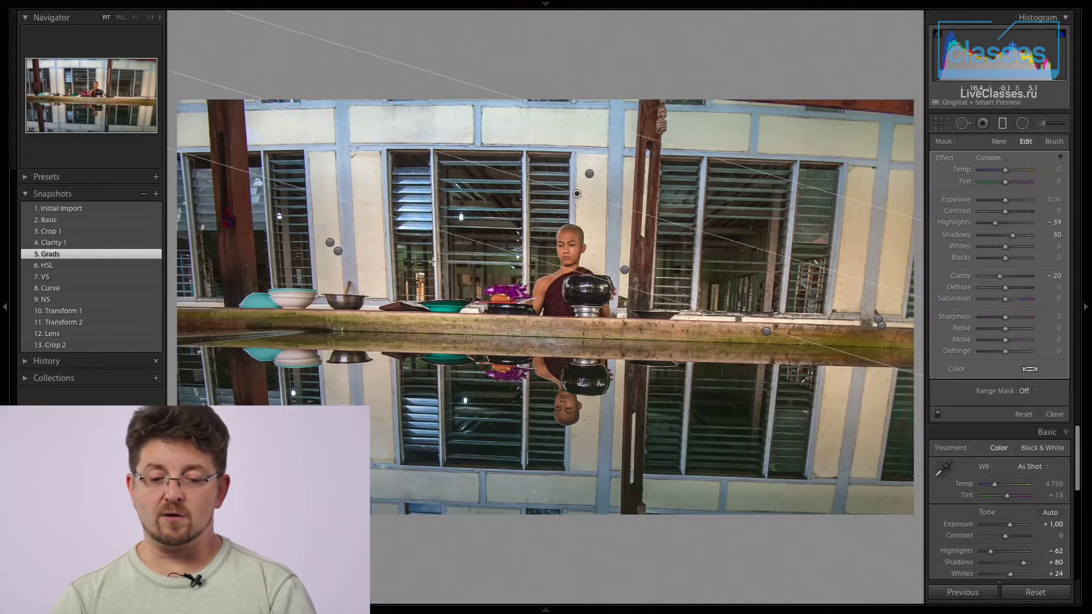
left_click(340, 249)
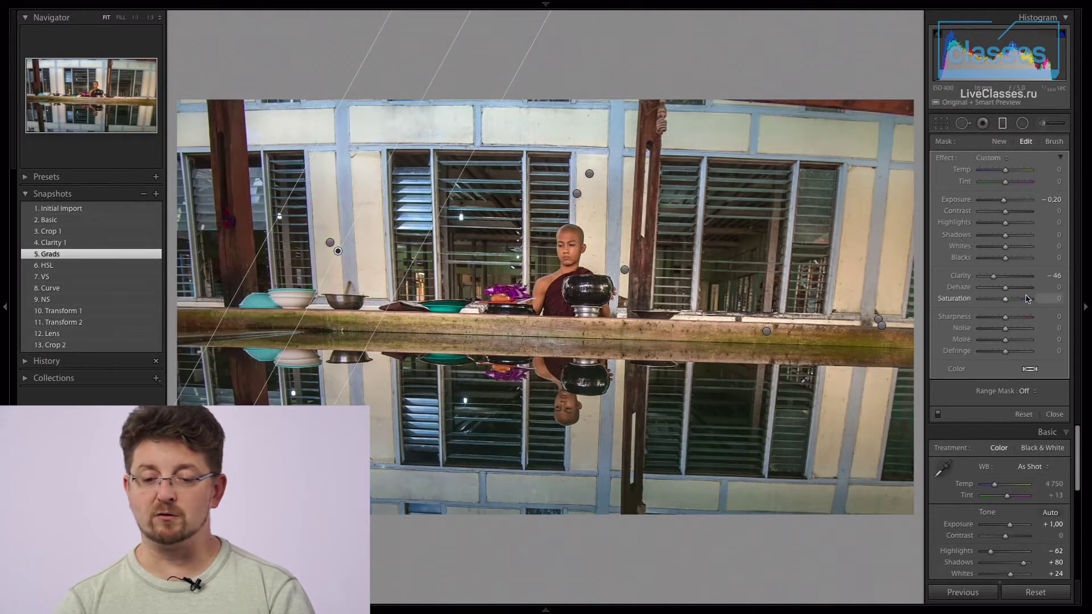
key("Delete")
key("ctrl+z")
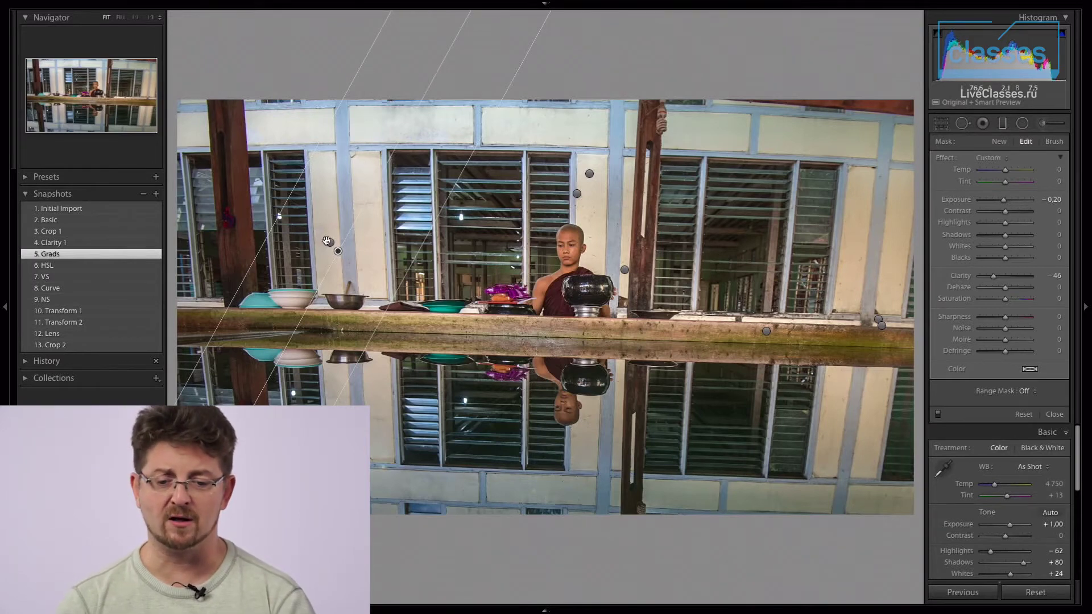
- Delete and restore another graduated filter to compare its effect
left_click(327, 241)
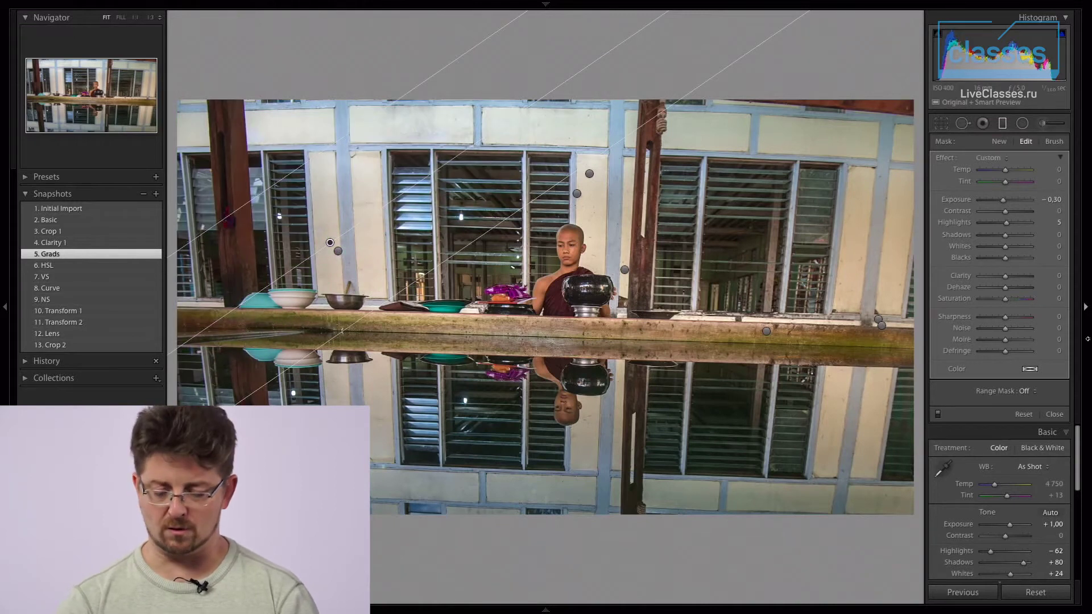
key("Delete")
key("ctrl+z")
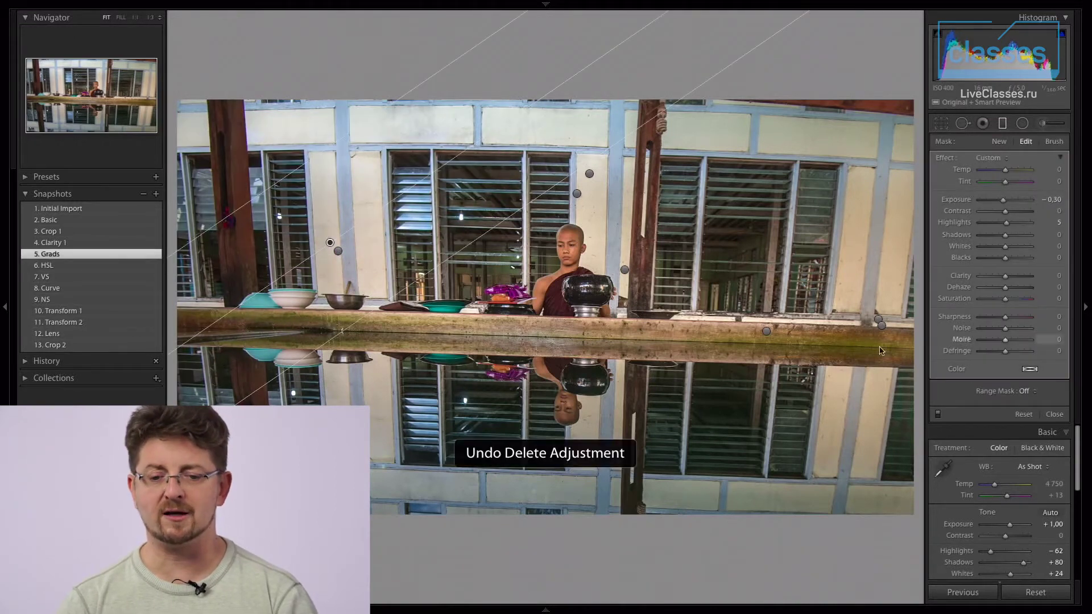
- Show the filter mask overlay and delete then restore two more graduated filters
left_click(576, 194)
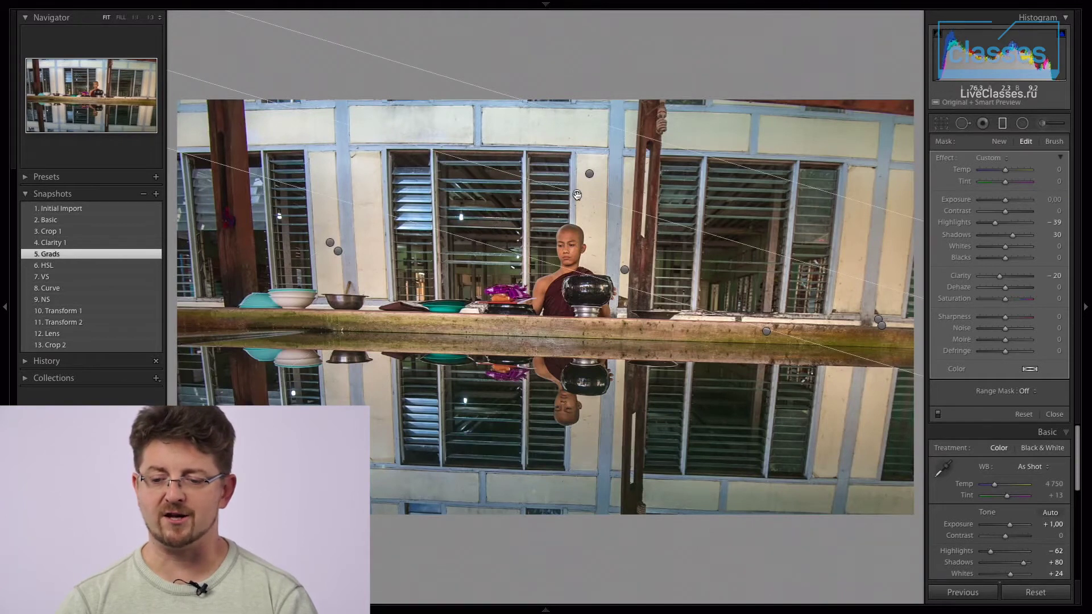
key("o")
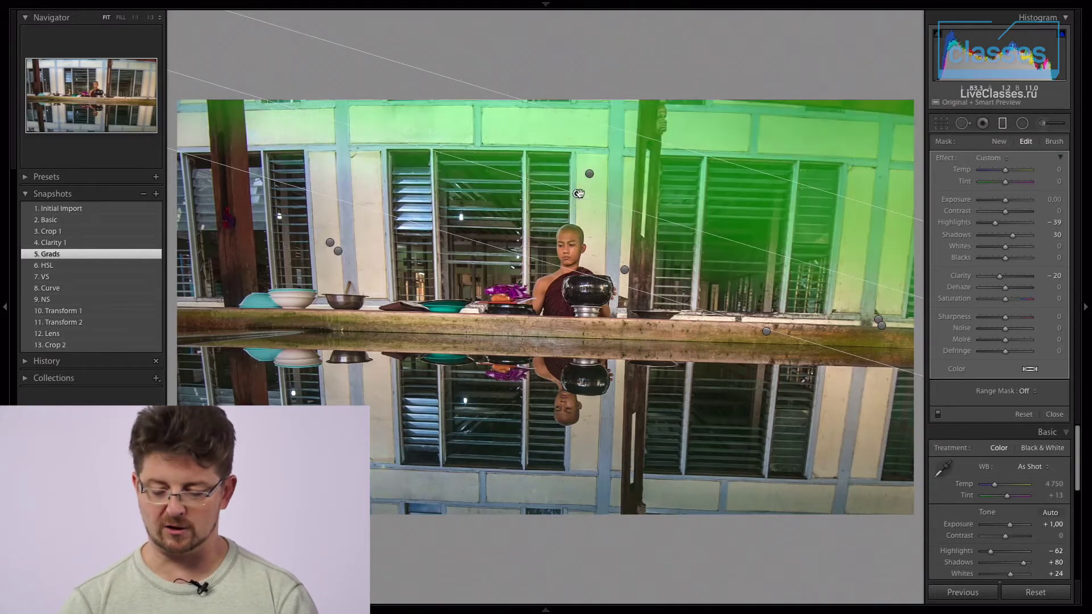
key("Delete")
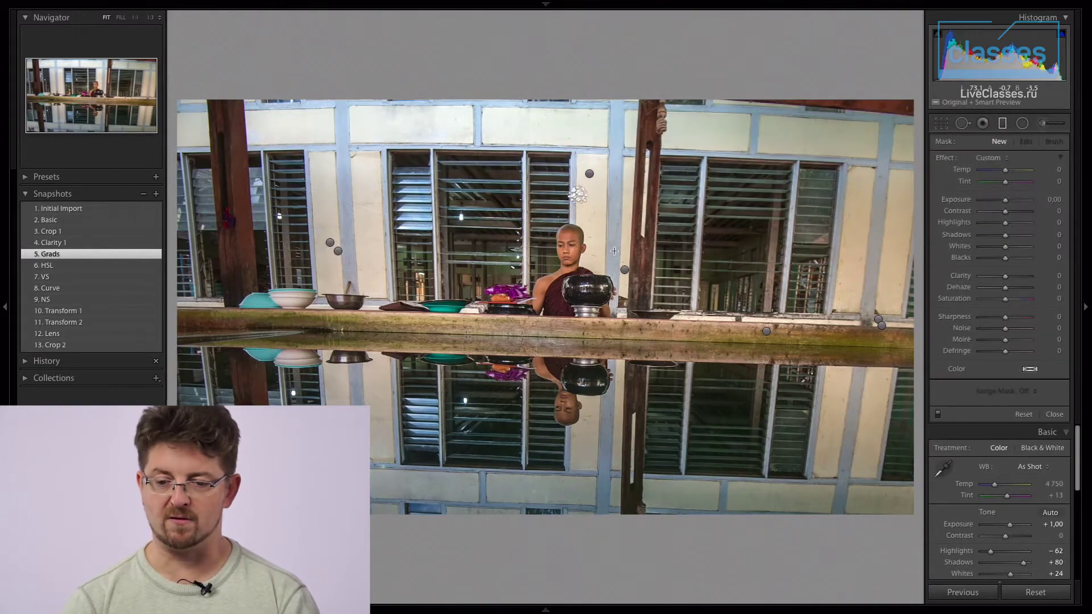
key("ctrl+z")
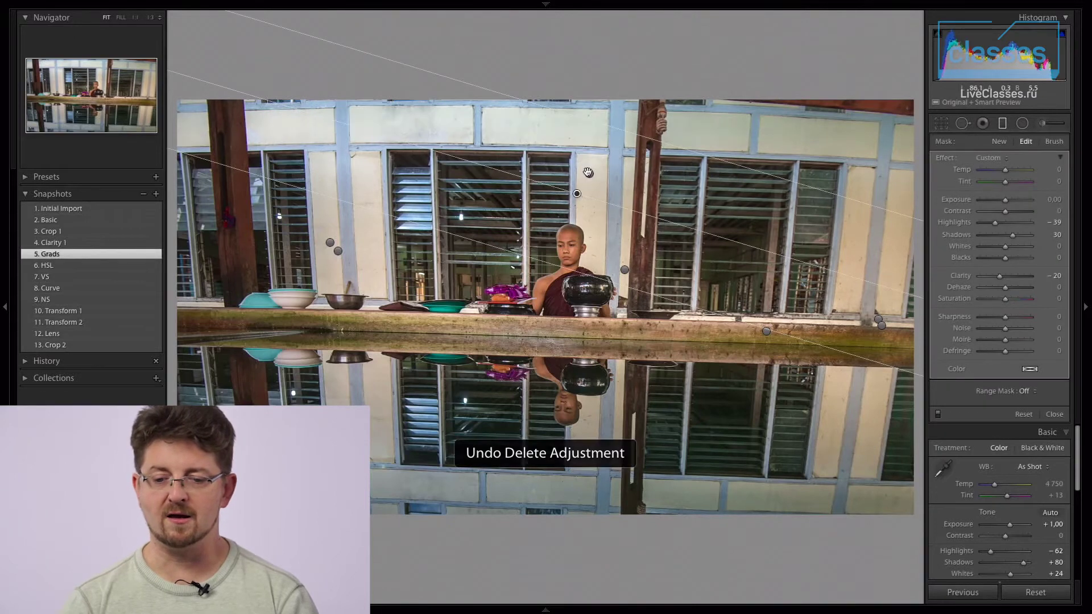
left_click(589, 173)
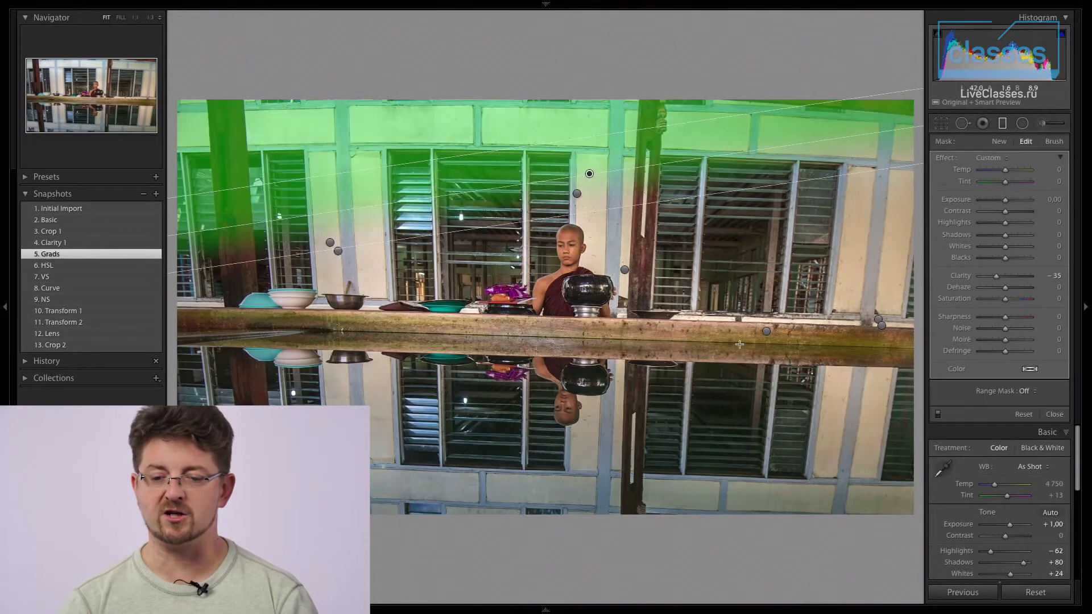
key("Delete")
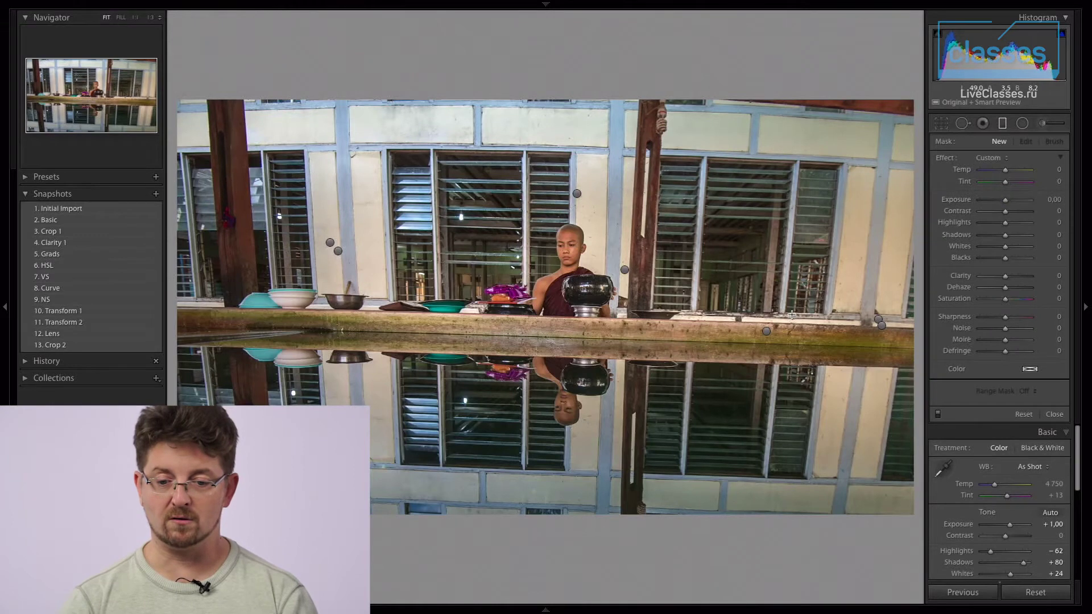
key("ctrl+z")
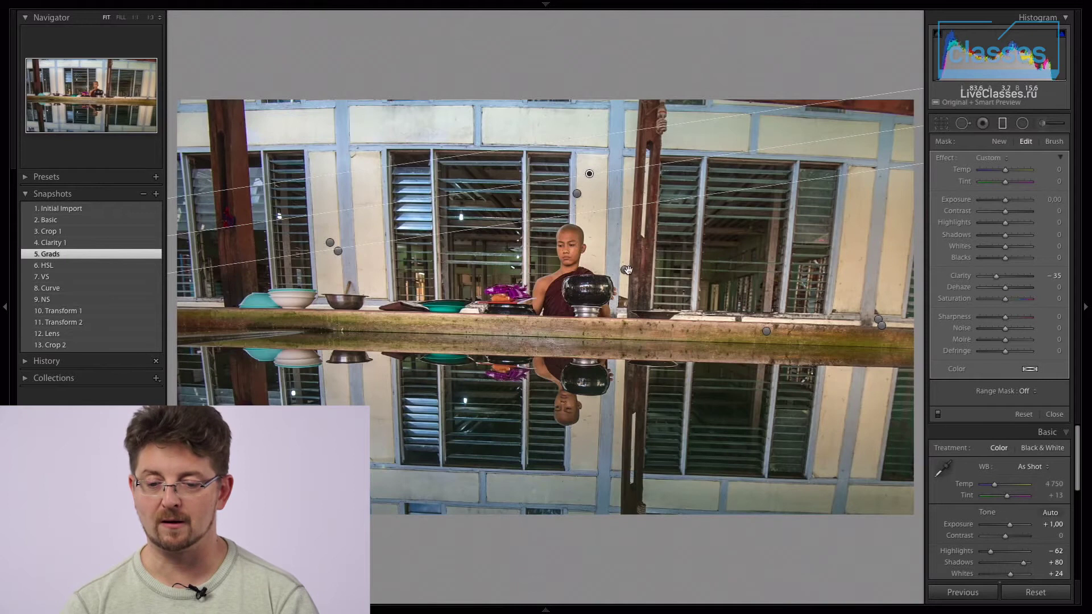
- Delete and restore the darkening and upper-wall filters, then close the Graduated Filter tool
left_click(625, 269)
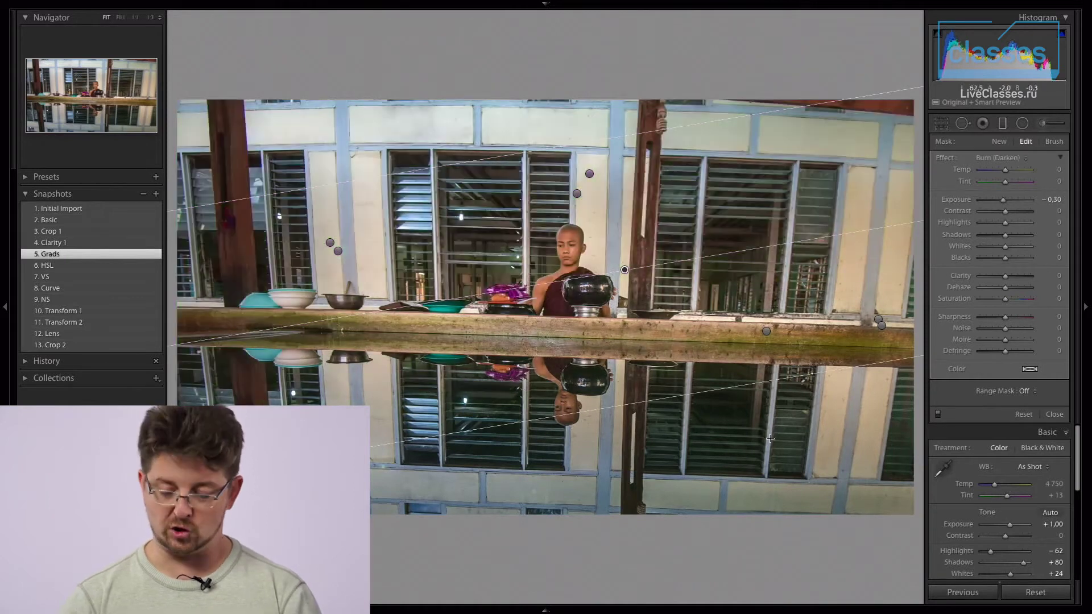
key("Delete")
key("ctrl+z")
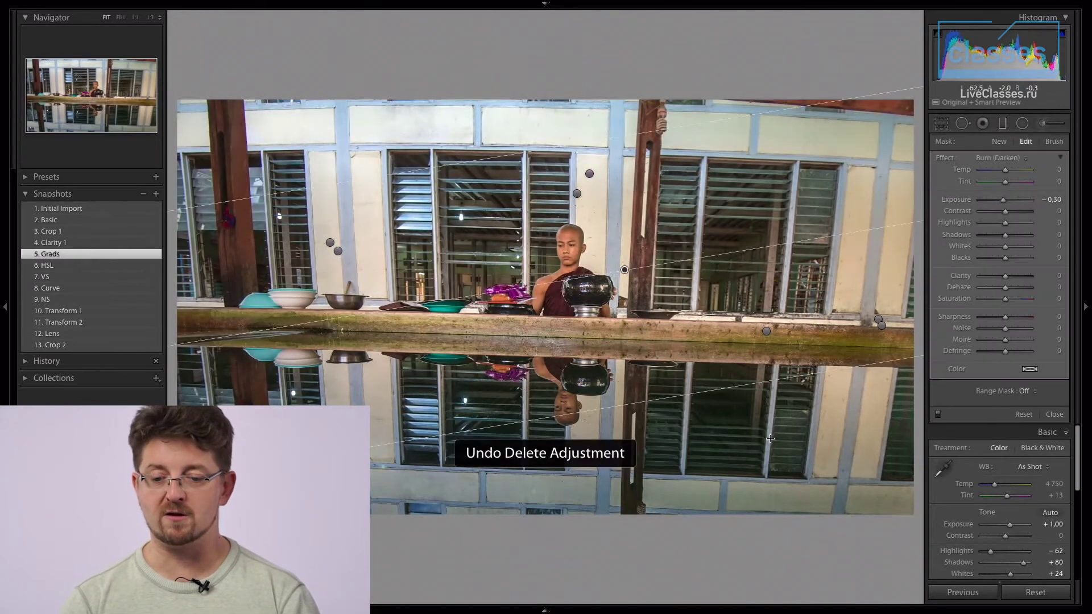
left_click(767, 331)
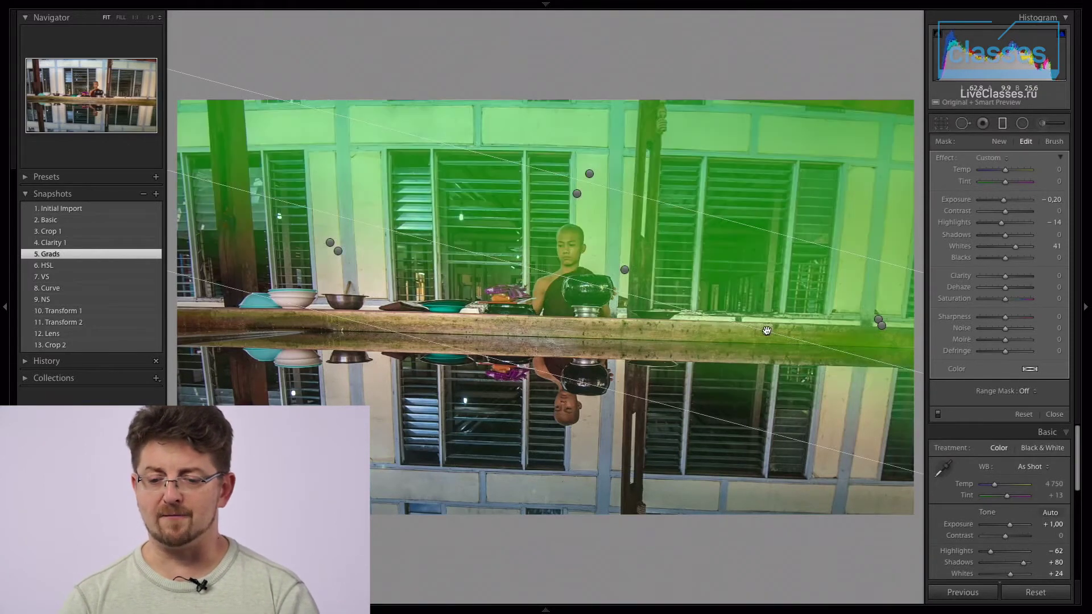
key("Delete")
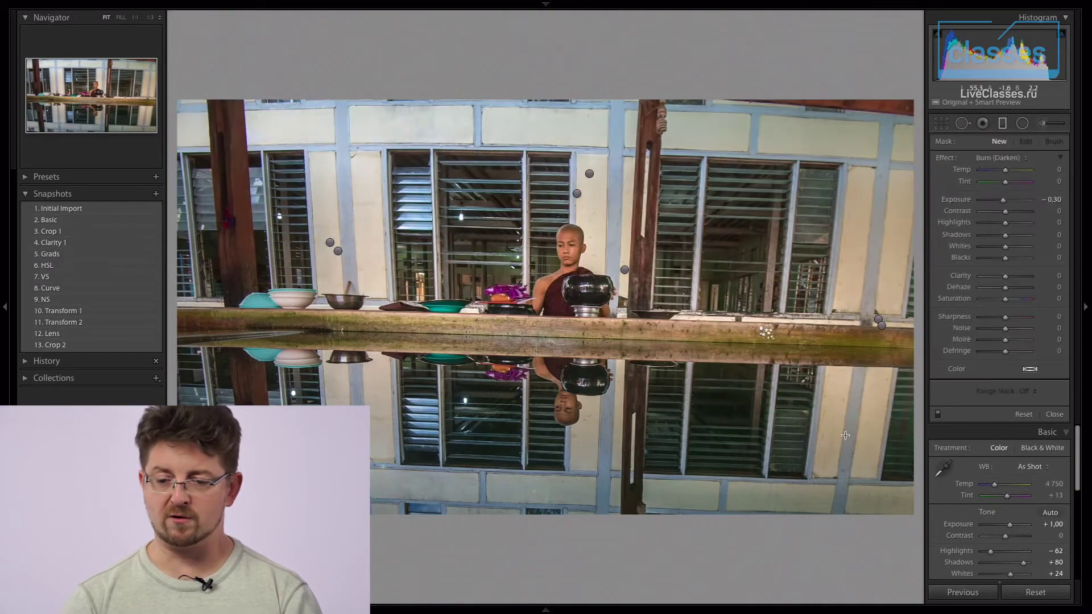
key("ctrl+z")
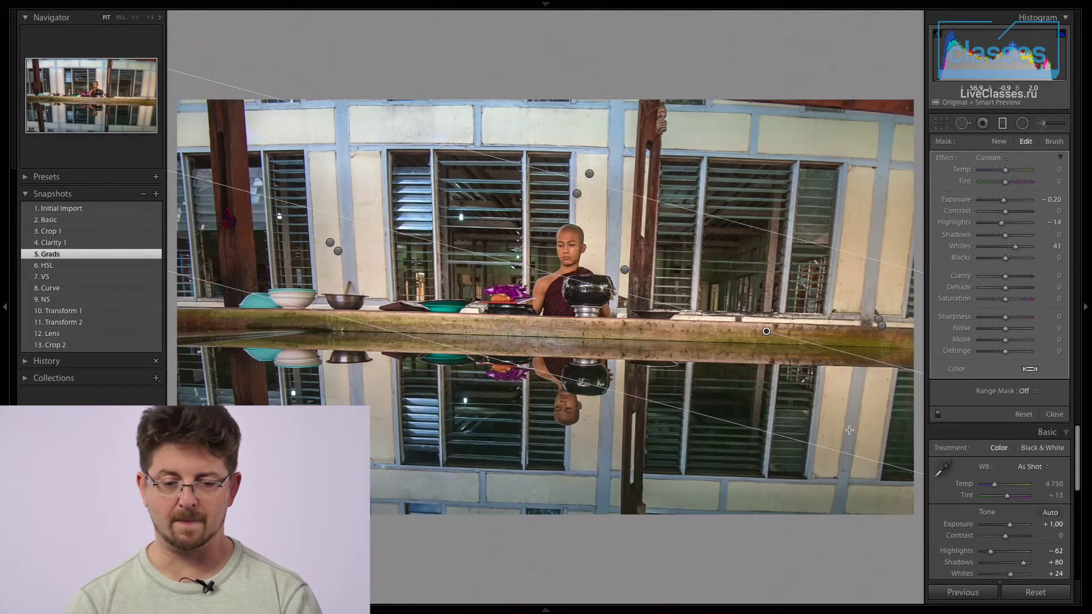
key("m")
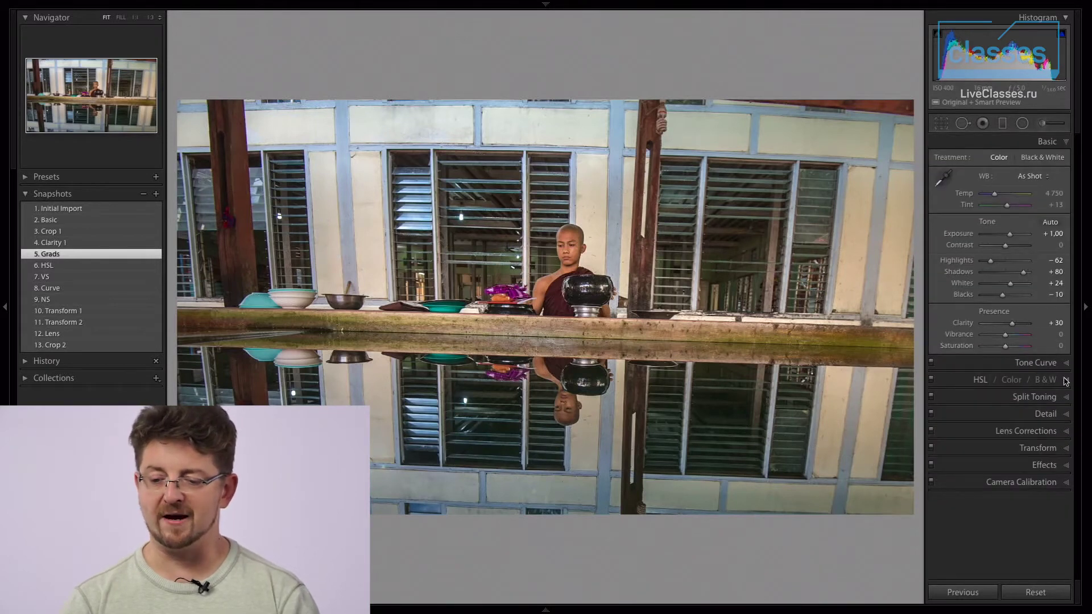
- Expand the HSL panel, apply the 6. HSL snapshot, and check the monk at 1:1
left_click(1070, 379)
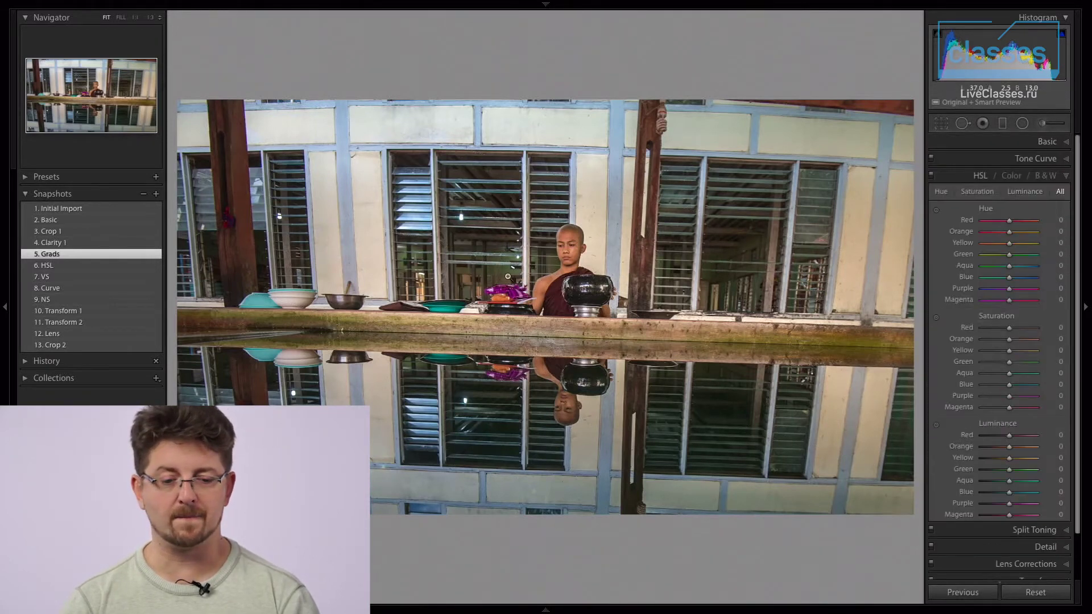
left_click(46, 266)
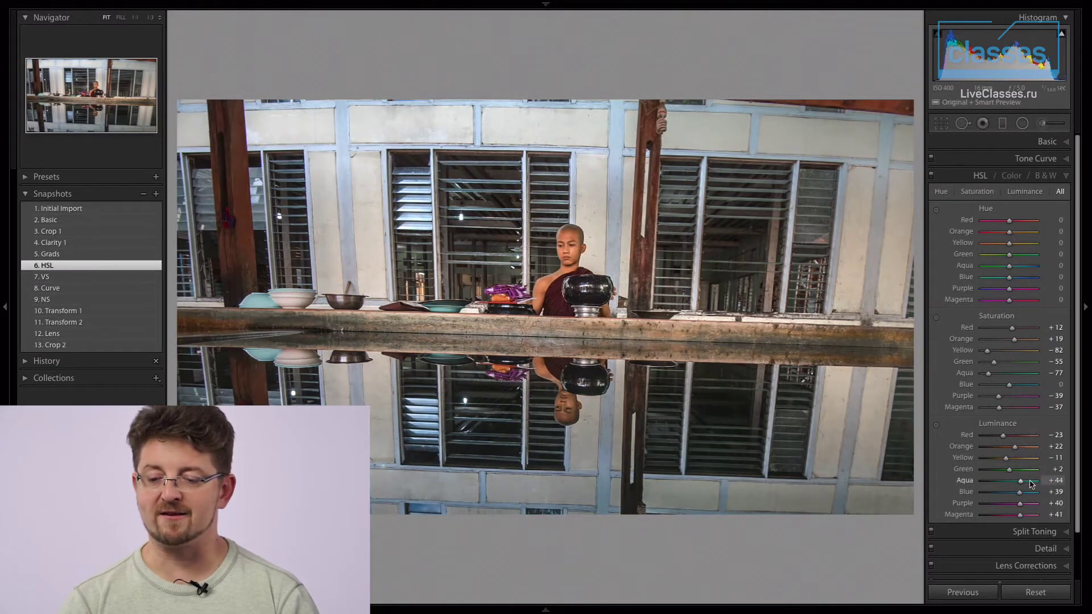
left_click(567, 273)
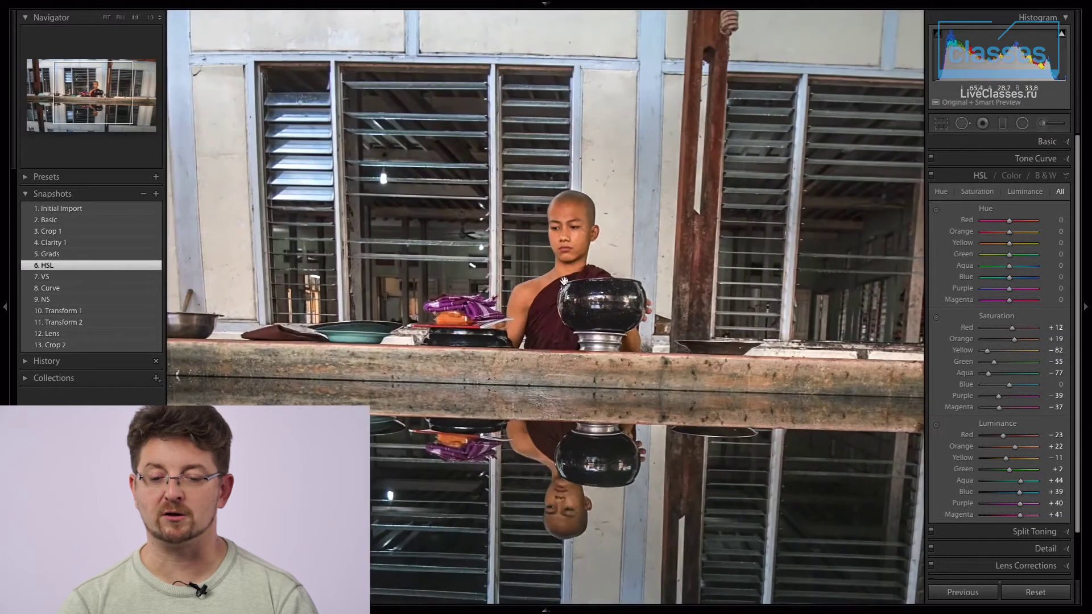
left_click(562, 278)
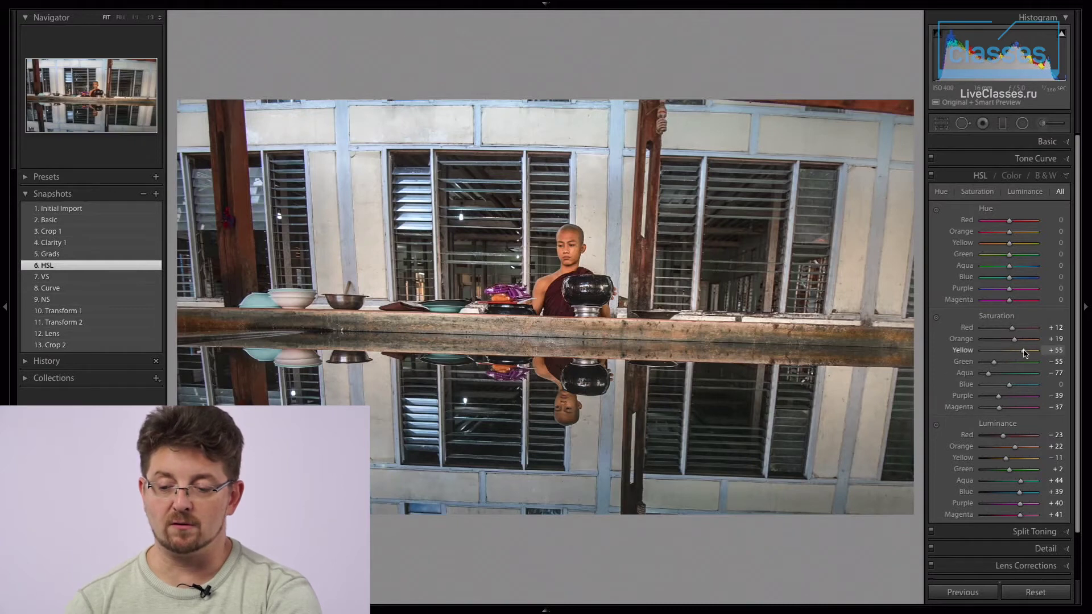
- Trial raising Yellow saturation, Red luminance and Orange luminance, undoing each change
left_click_drag(1024, 353, 1044, 354)
left_click_drag(963, 351, 993, 351)
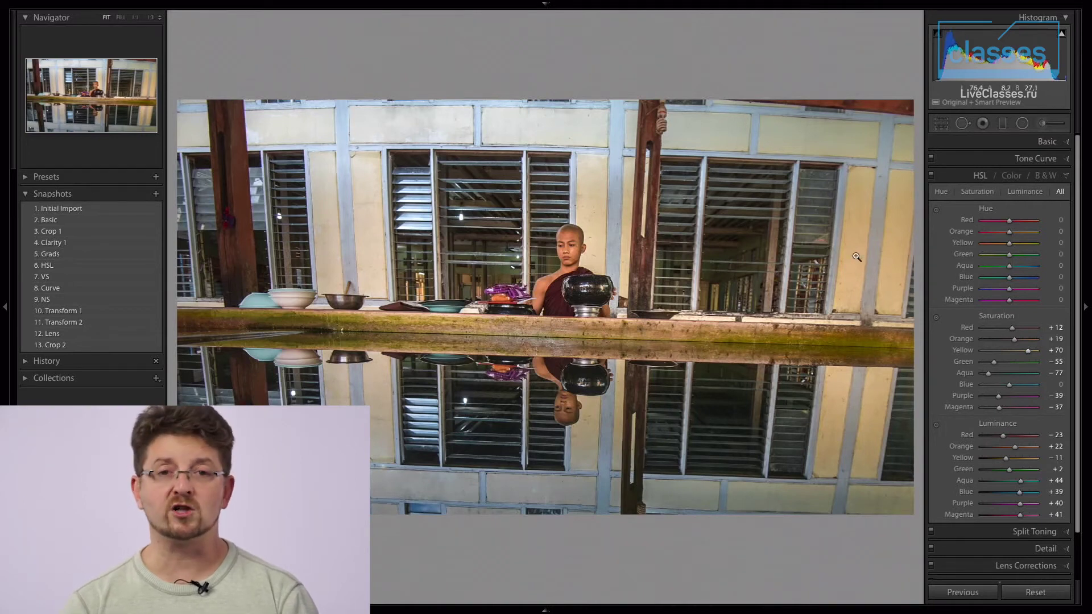
key("ctrl+z")
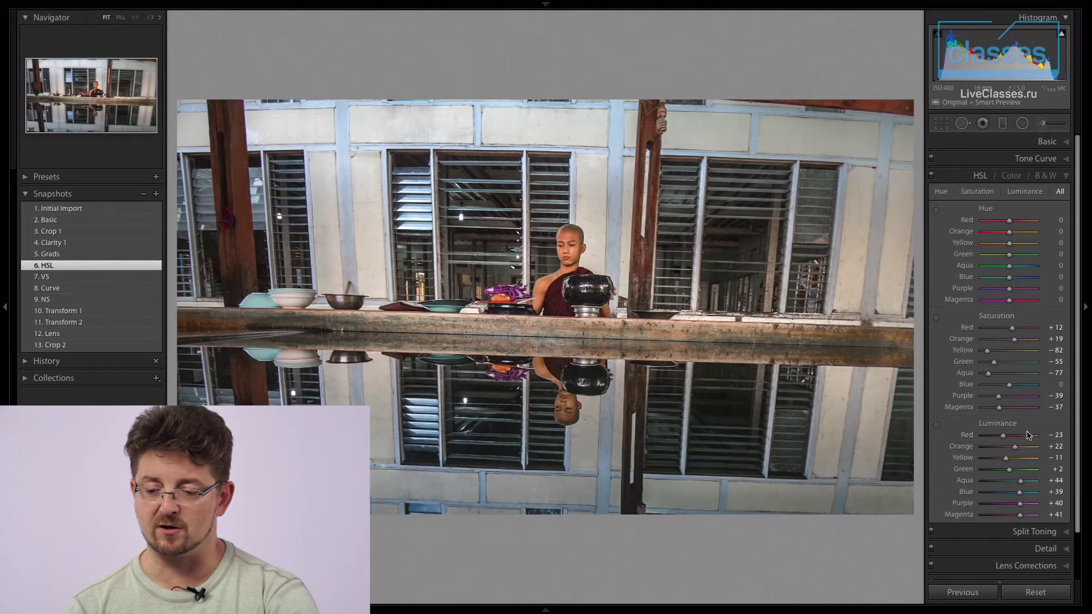
left_click_drag(994, 435, 1034, 436)
key("ctrl+z")
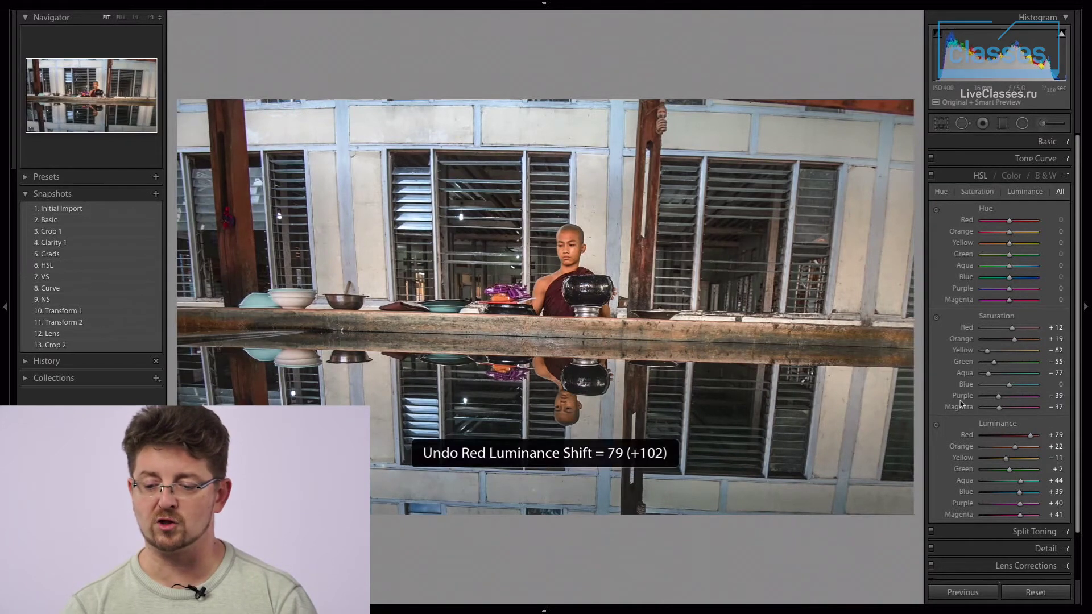
left_click_drag(1015, 446, 1044, 447)
key("ctrl+z")
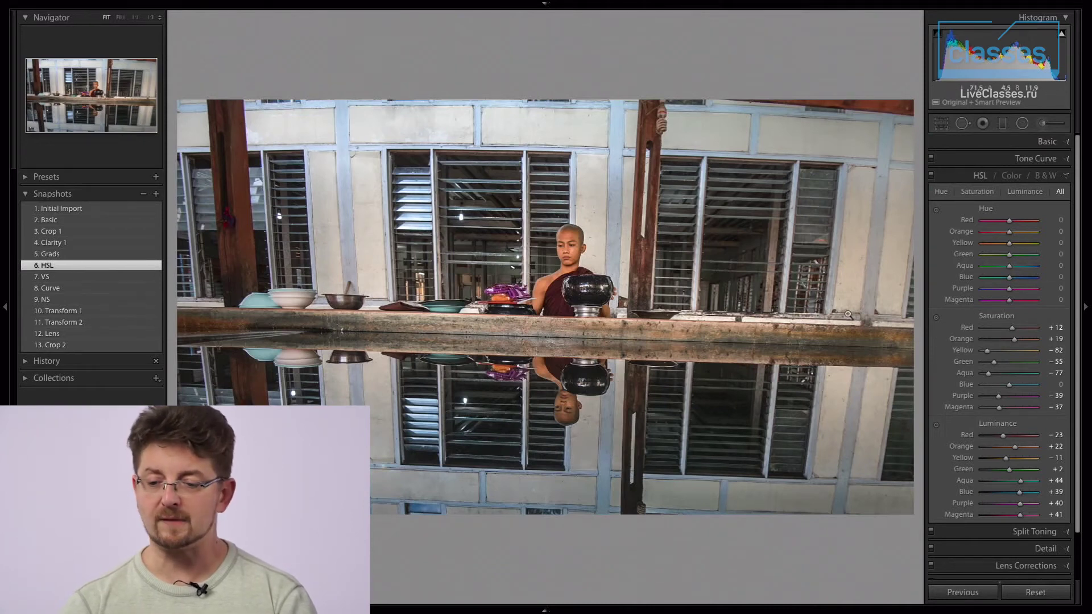
- Expand the Basic panel, apply the 7. VS snapshot (Vibrance −10), and check the monk at 1:1
left_click(1049, 142)
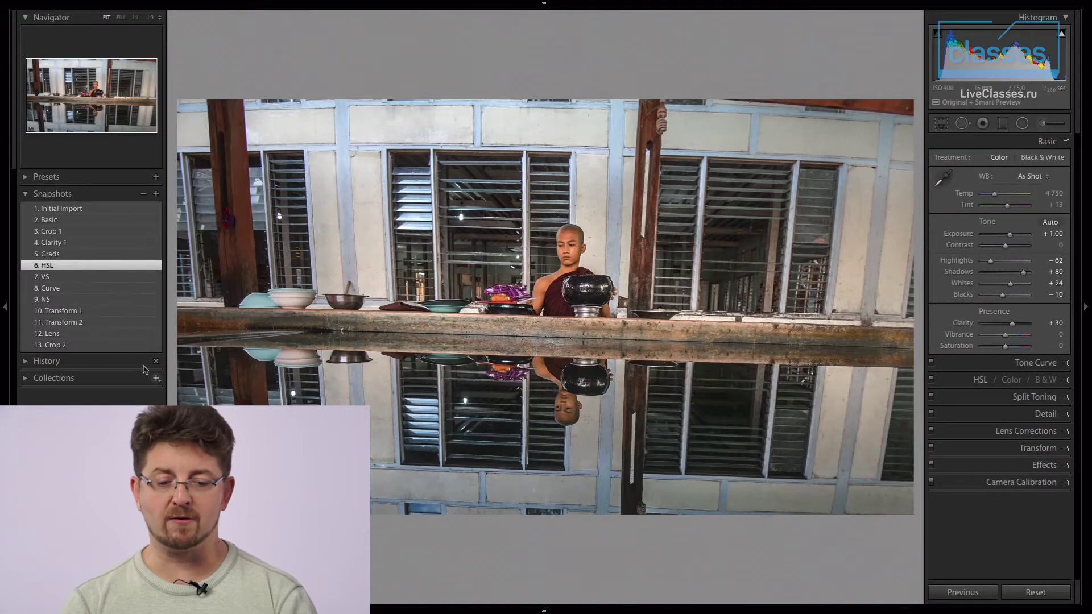
left_click(62, 277)
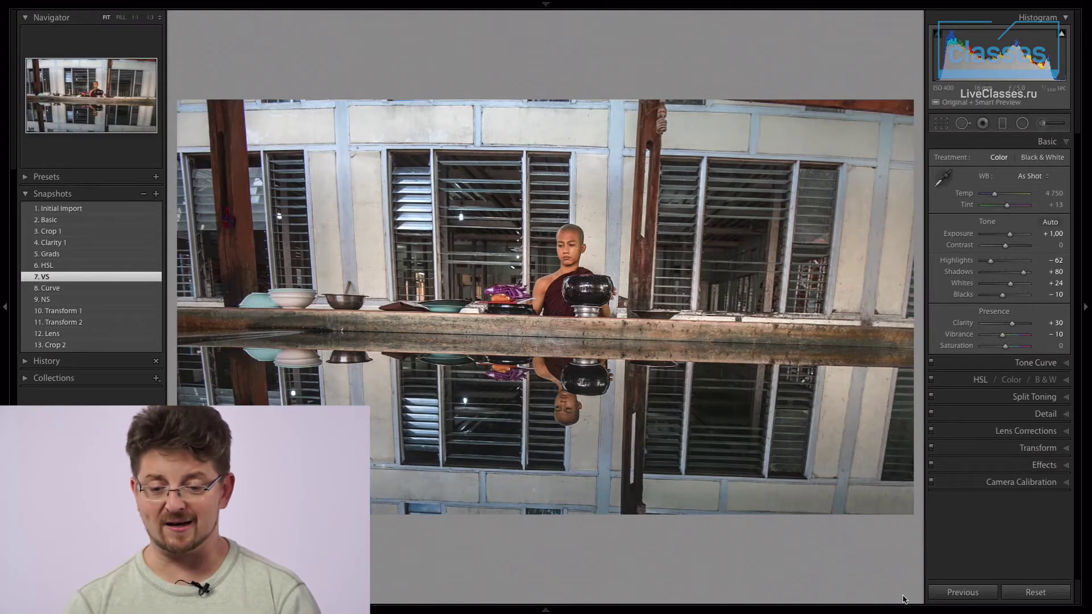
left_click(522, 337)
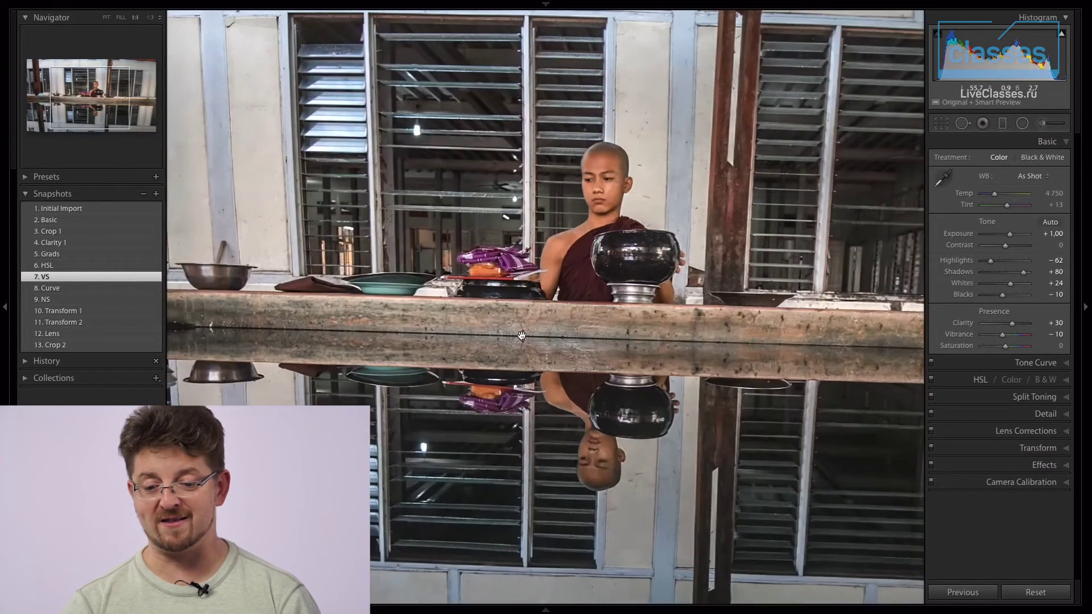
left_click(522, 336)
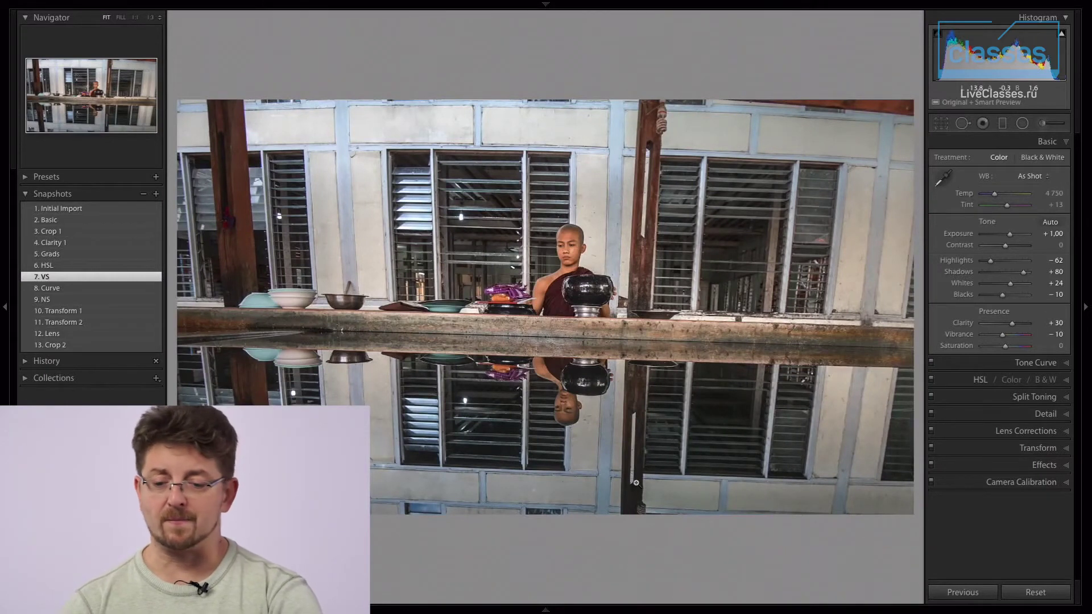
- Apply the Curve snapshot (highlights −100, lights +35, darks −5, shadows +17), comparing against VS
left_click(1057, 363)
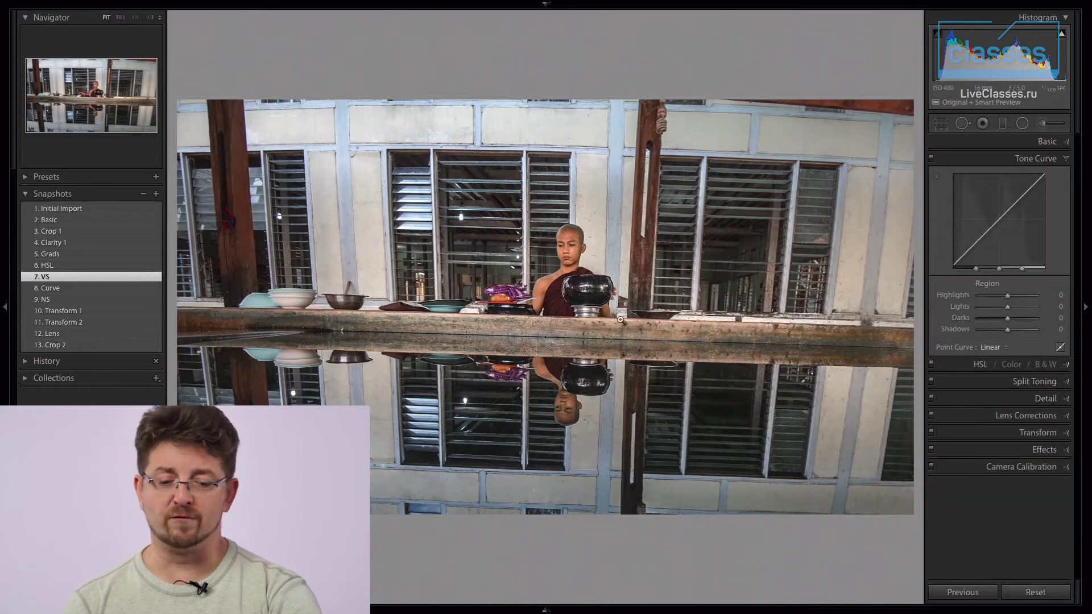
left_click(51, 288)
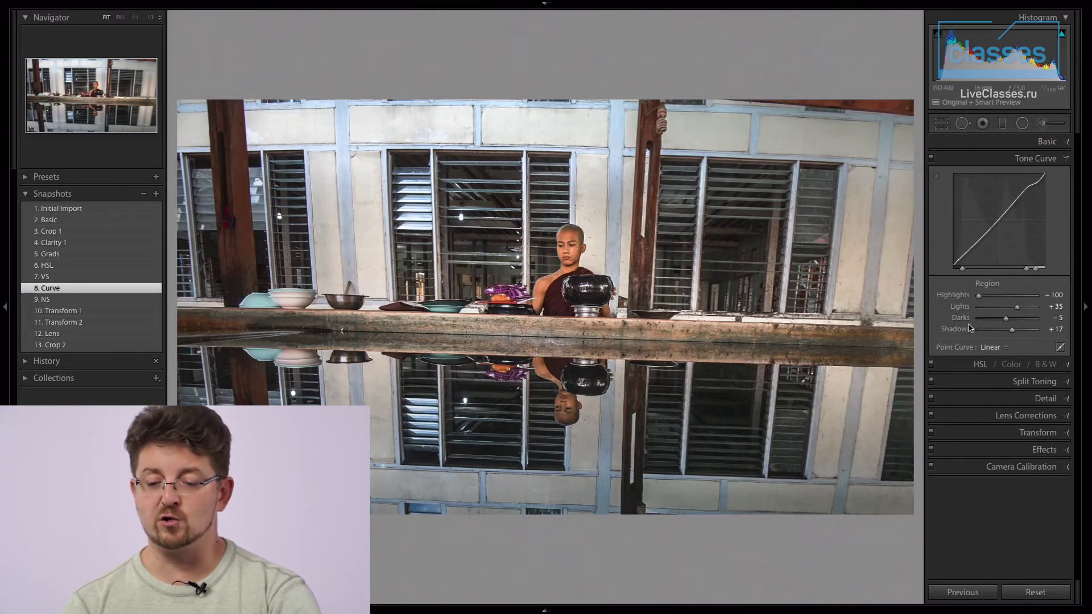
left_click(75, 278)
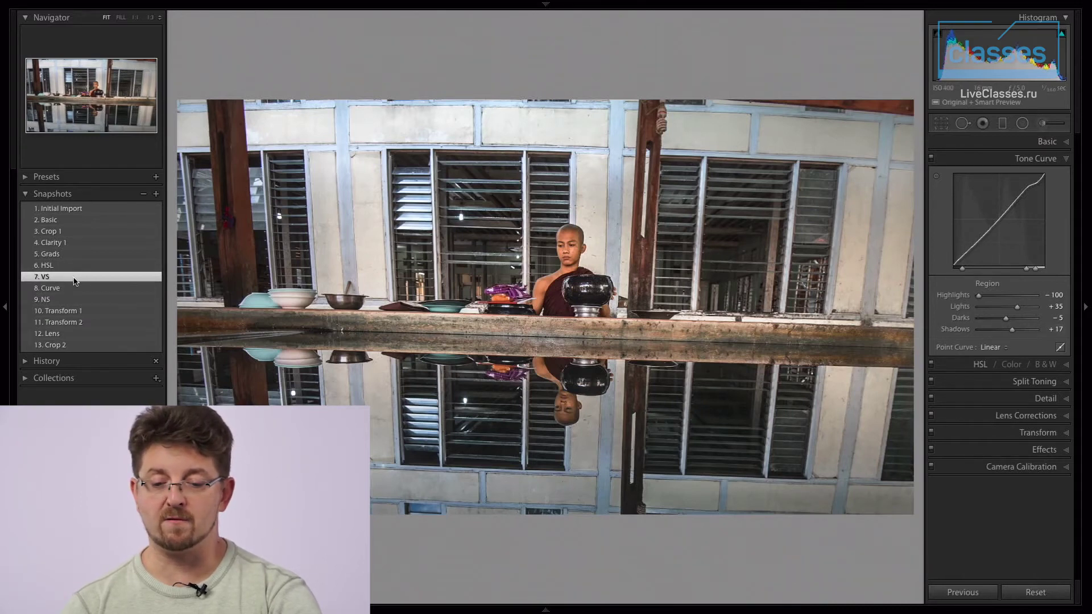
left_click(74, 289)
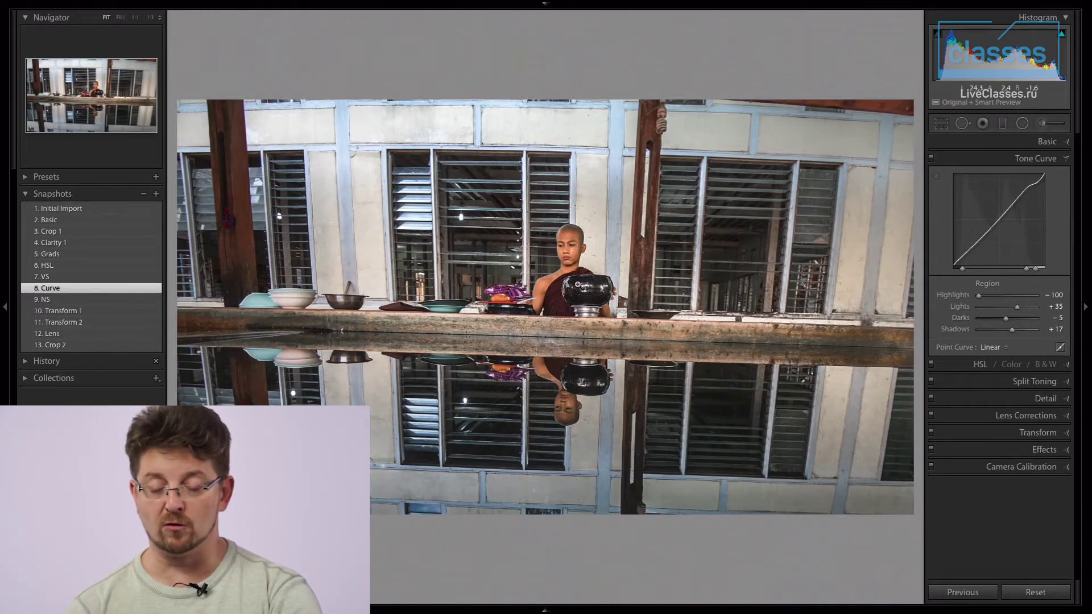
left_click(567, 409)
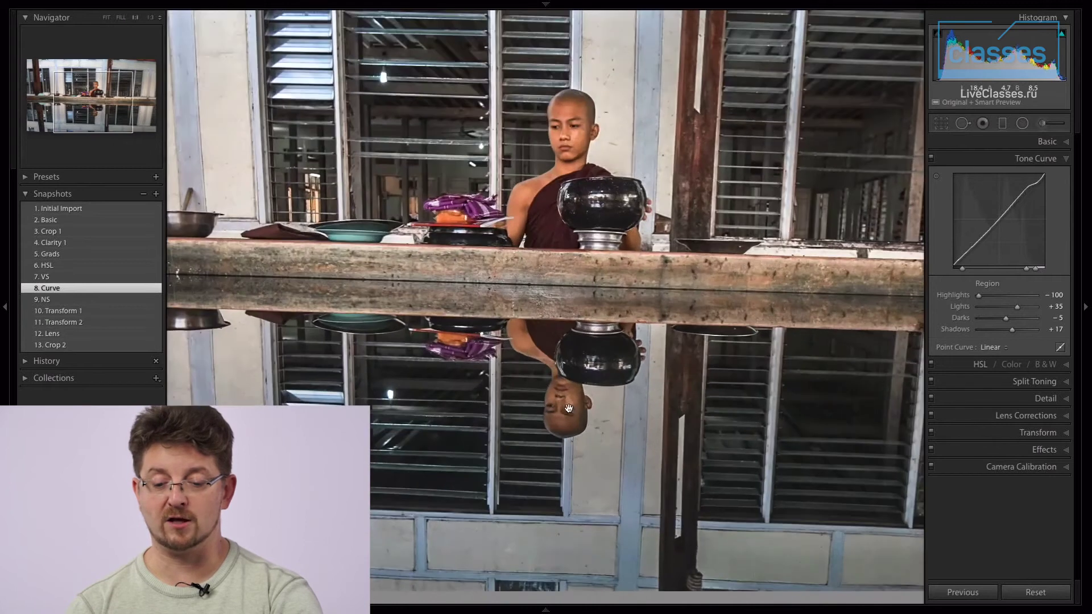
left_click(575, 340)
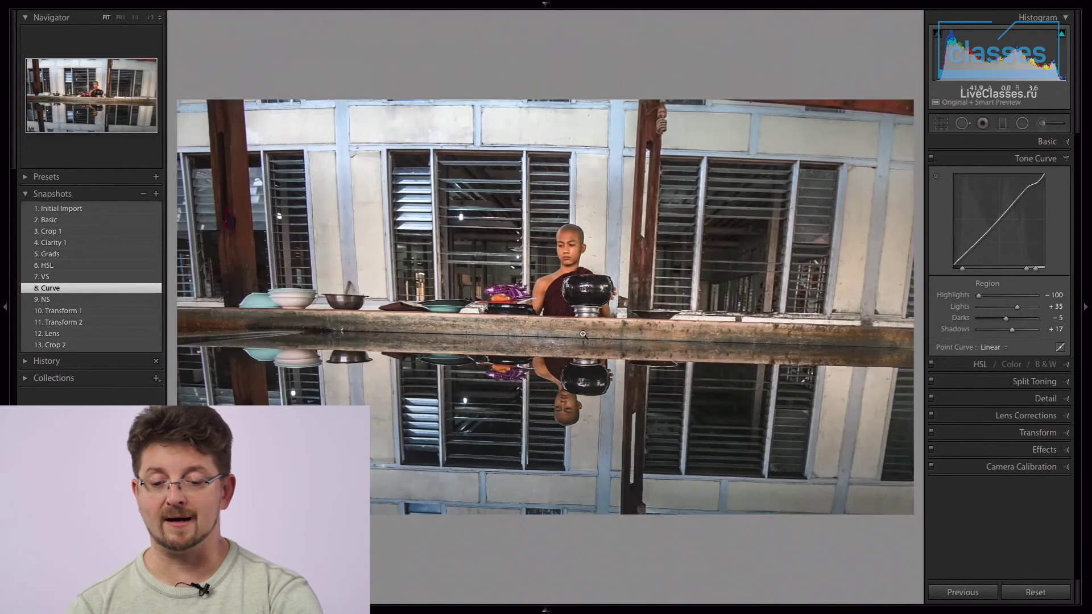
- Apply the NS snapshot (sharpening 65, masking 38, luminance noise 21) and briefly show photo info
left_click(1067, 399)
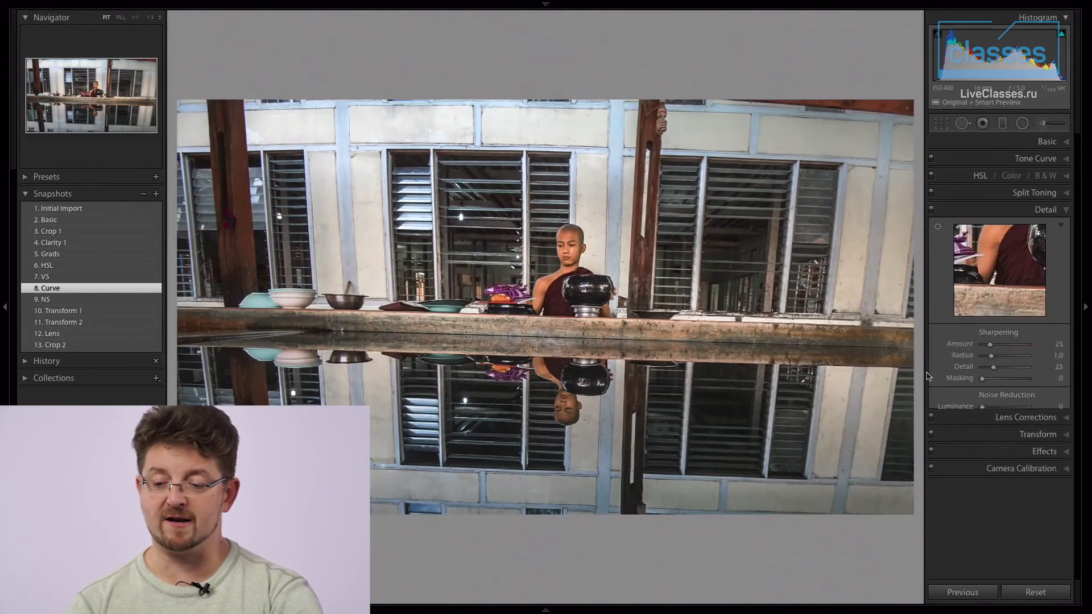
left_click(66, 301)
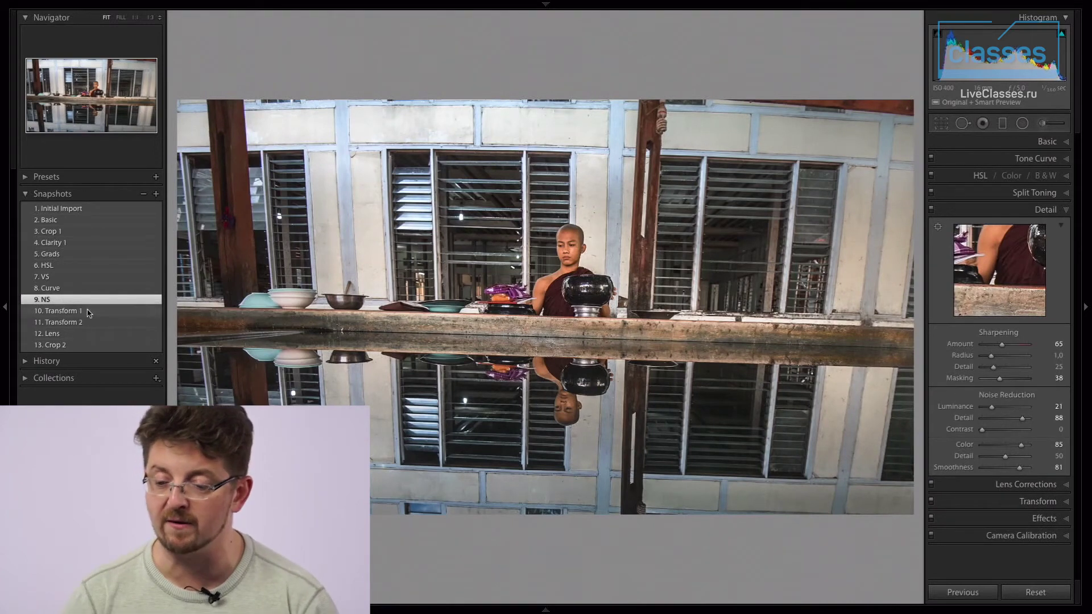
key("i")
key("i")
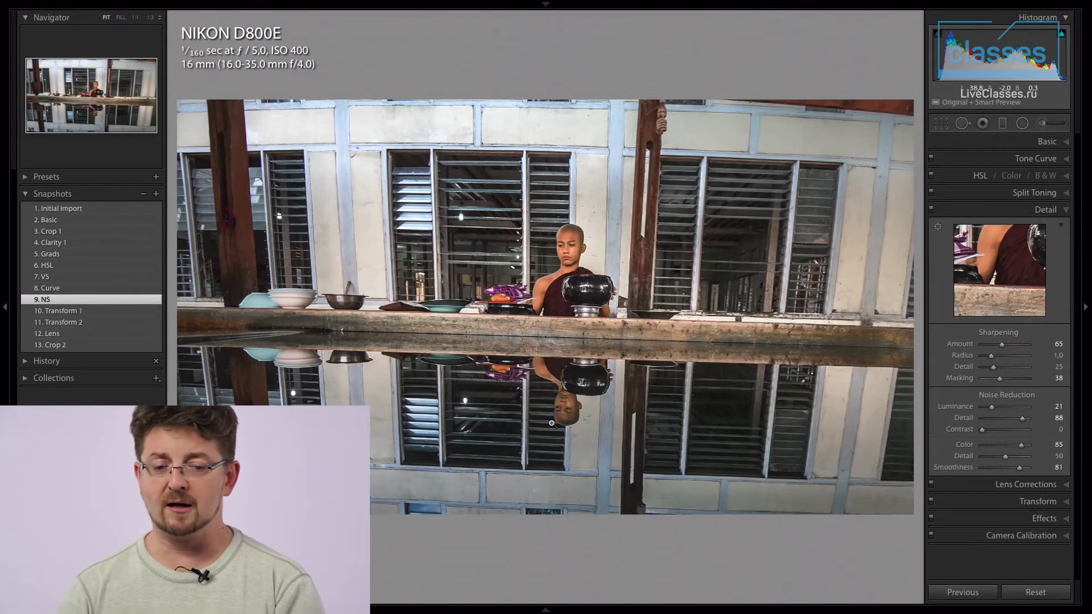
key("i")
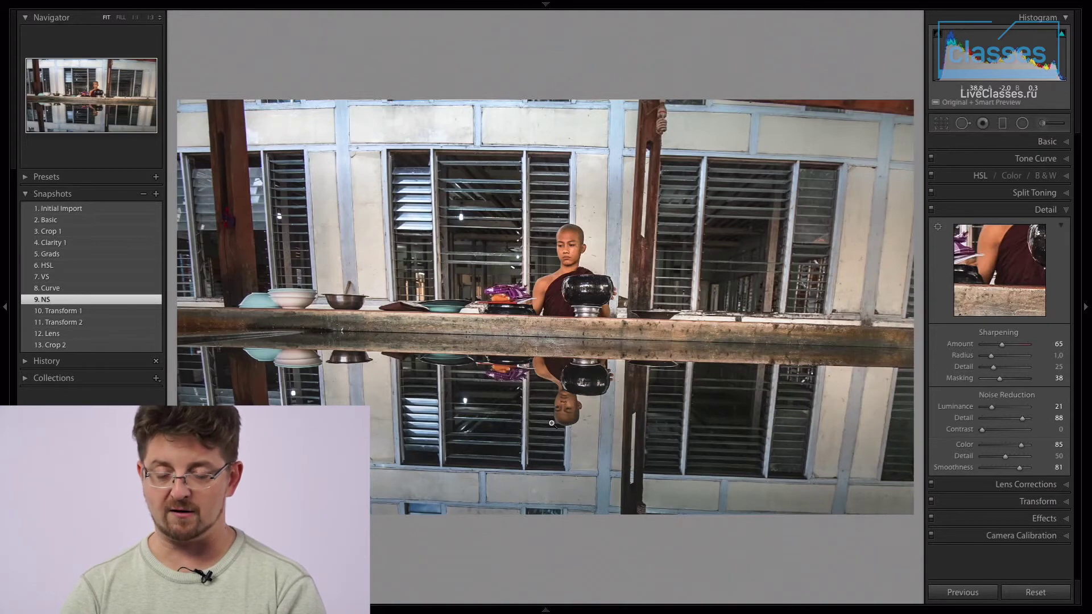
- Compare against the before view and Initial Import, return to NS, and preview the sharpening mask
key("backslash")
key("backslash")
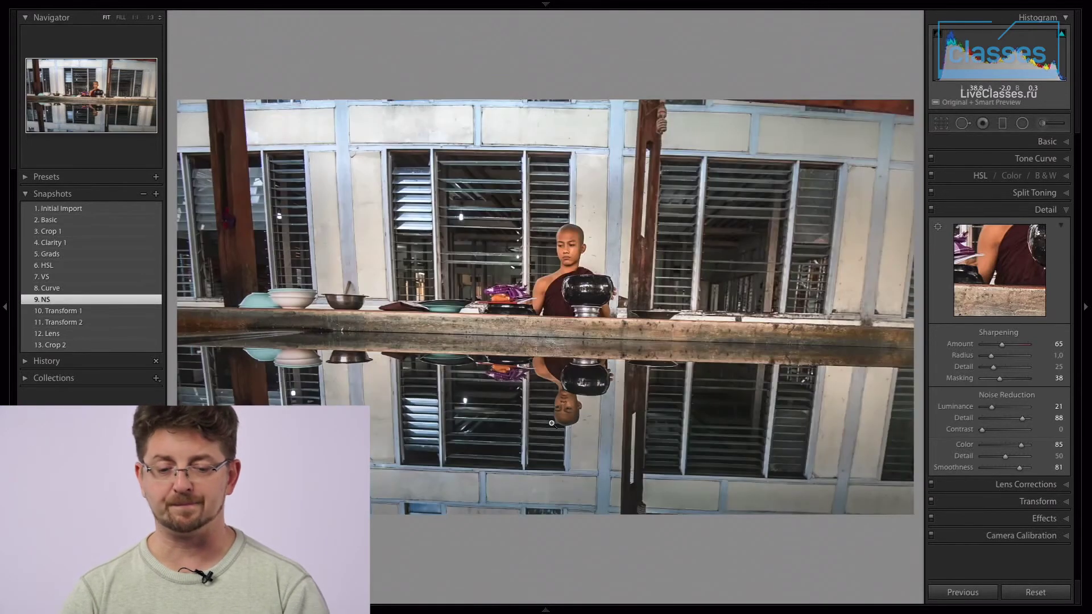
left_click(106, 210)
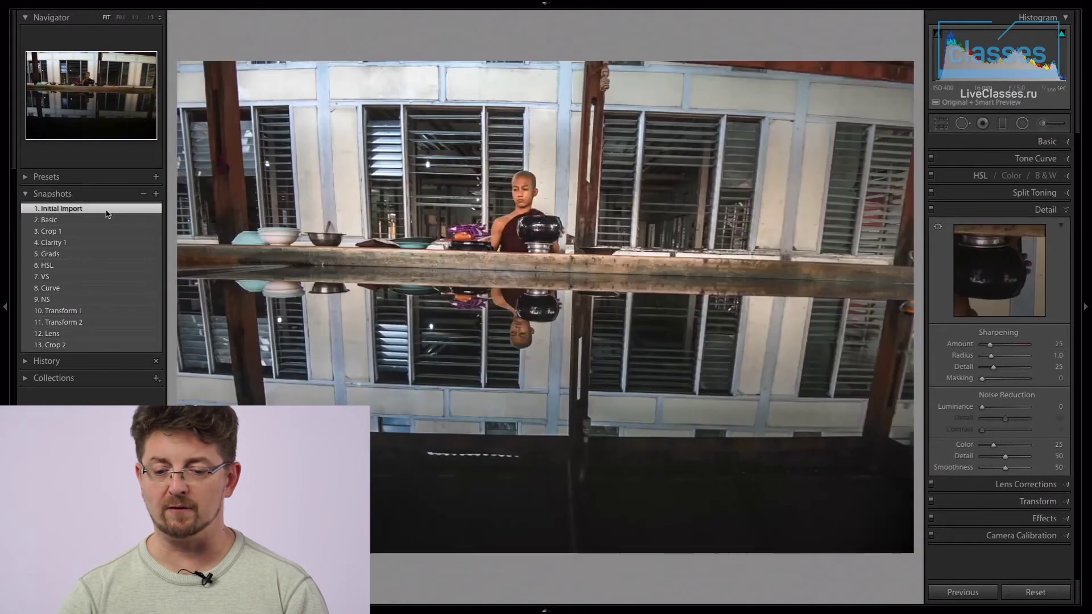
key("ctrl+z")
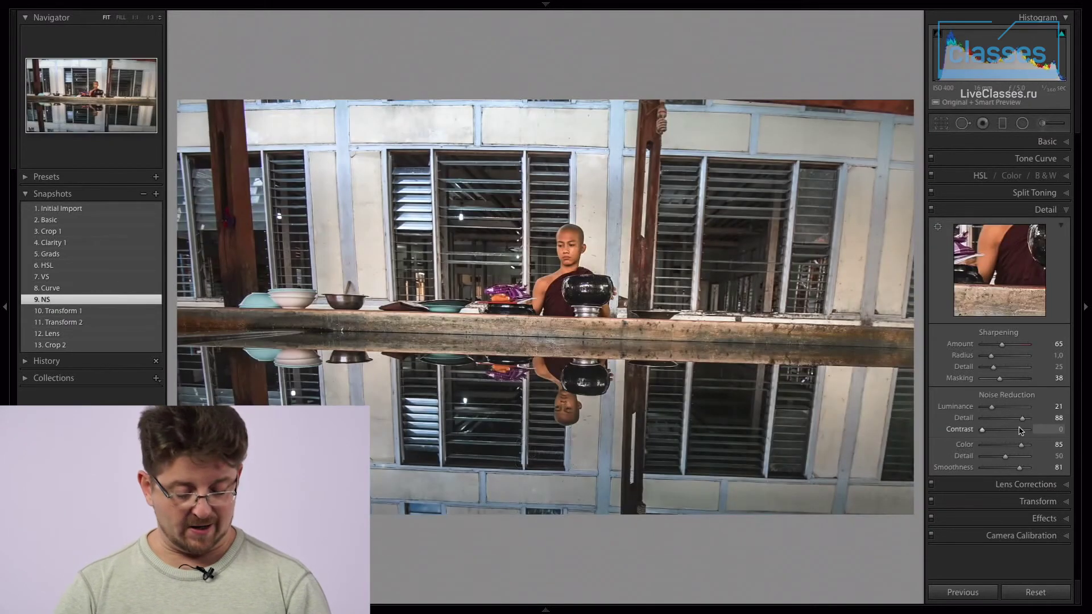
left_click(1000, 379, "alt")
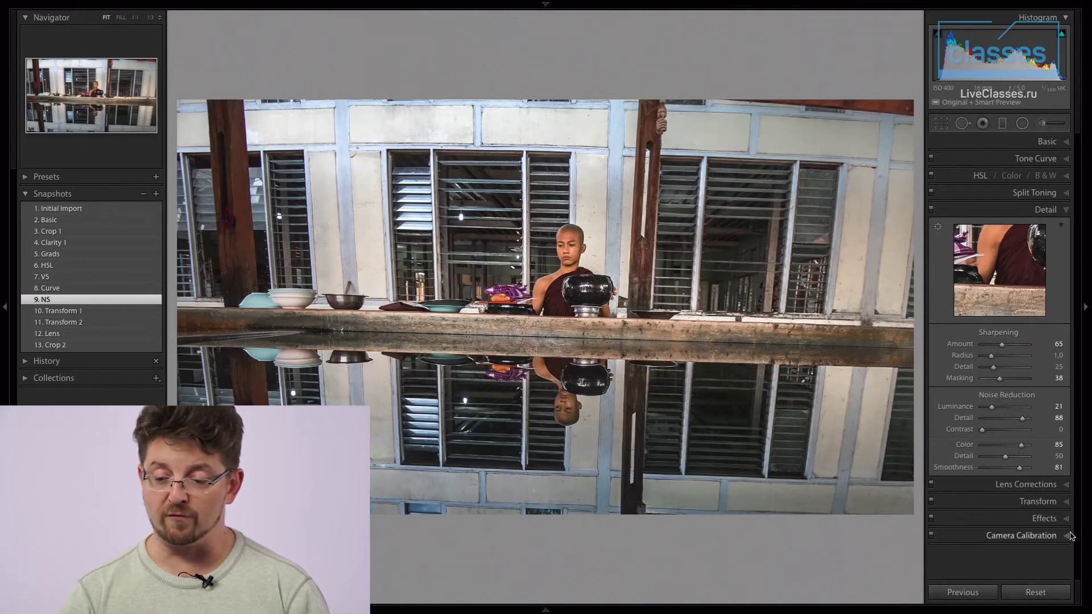
- Start Guided Upright and apply the Transform 1 snapshot, trying then undoing a guide adjustment
left_click(1066, 502)
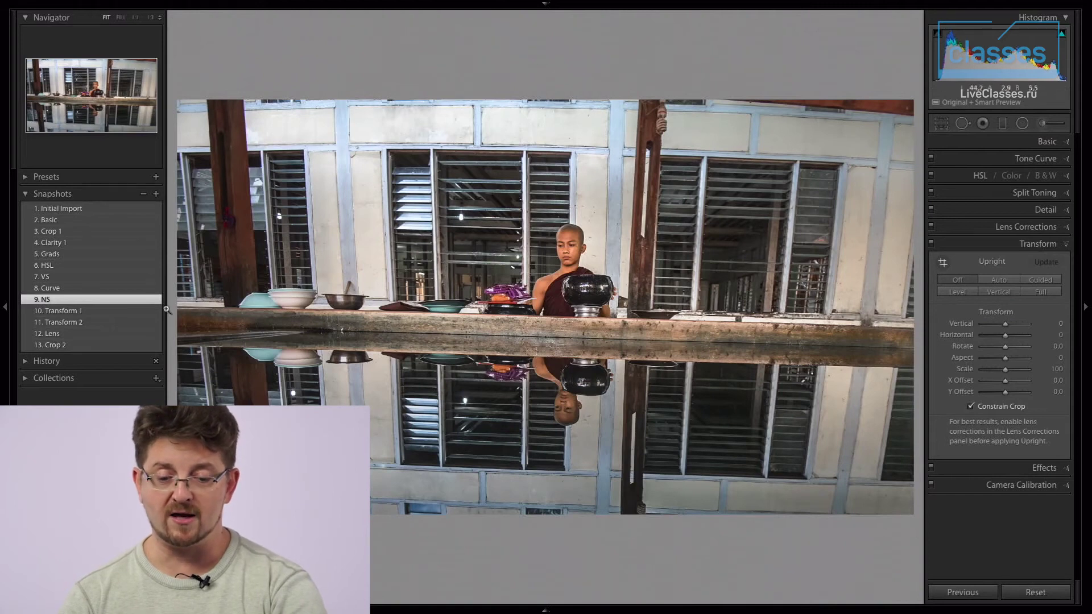
left_click(943, 263)
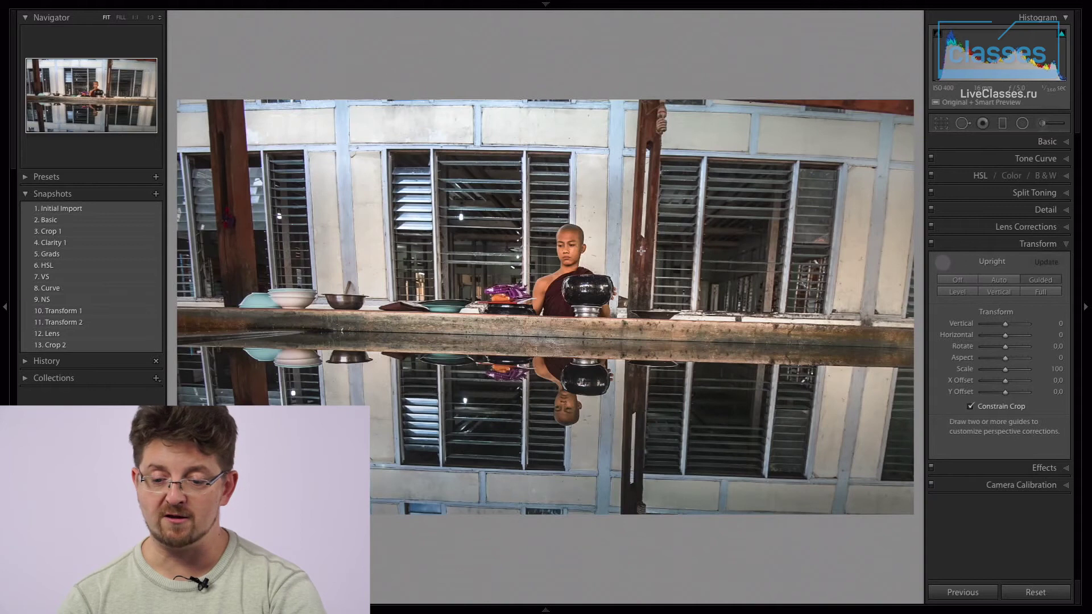
left_click(83, 311)
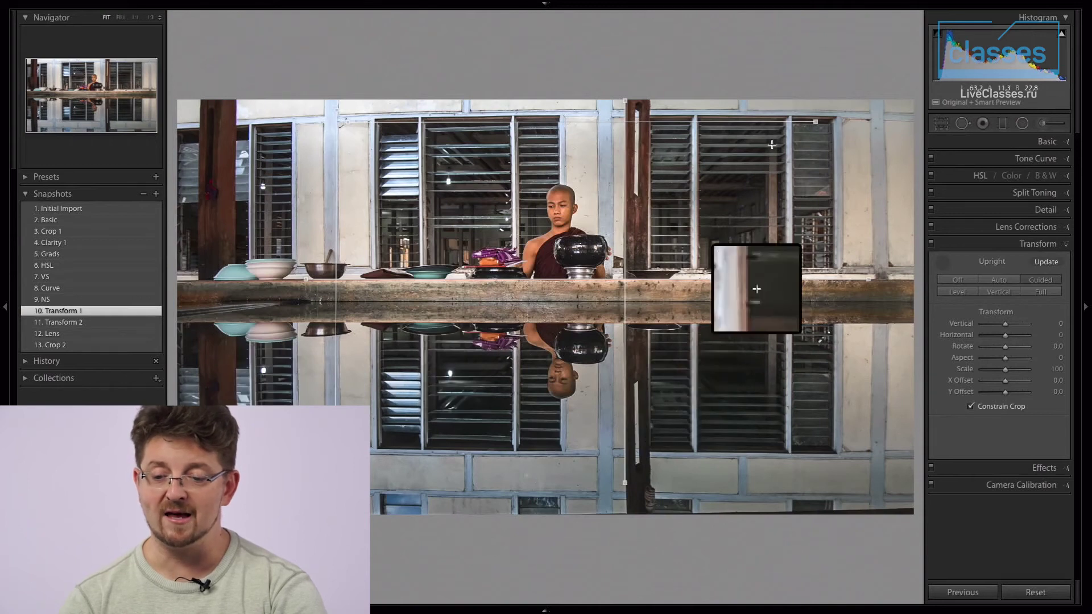
left_click_drag(814, 123, 813, 130)
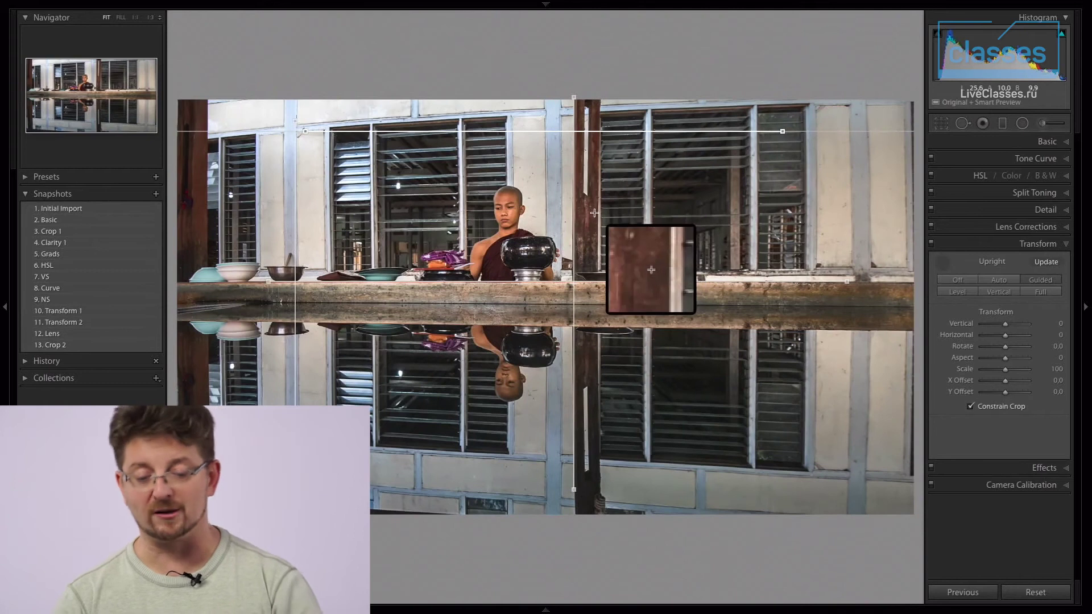
key("ctrl+z")
key("ctrl+z")
key("ctrl+z")
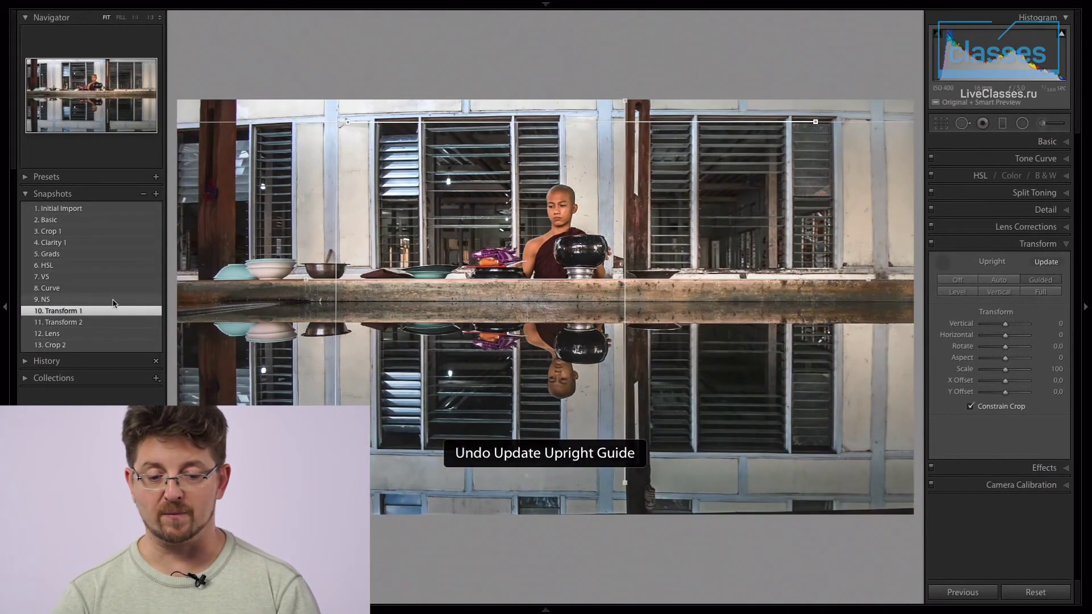
- Add extra vertical guides in Guided Upright until the guide limit warning appears
key("r")
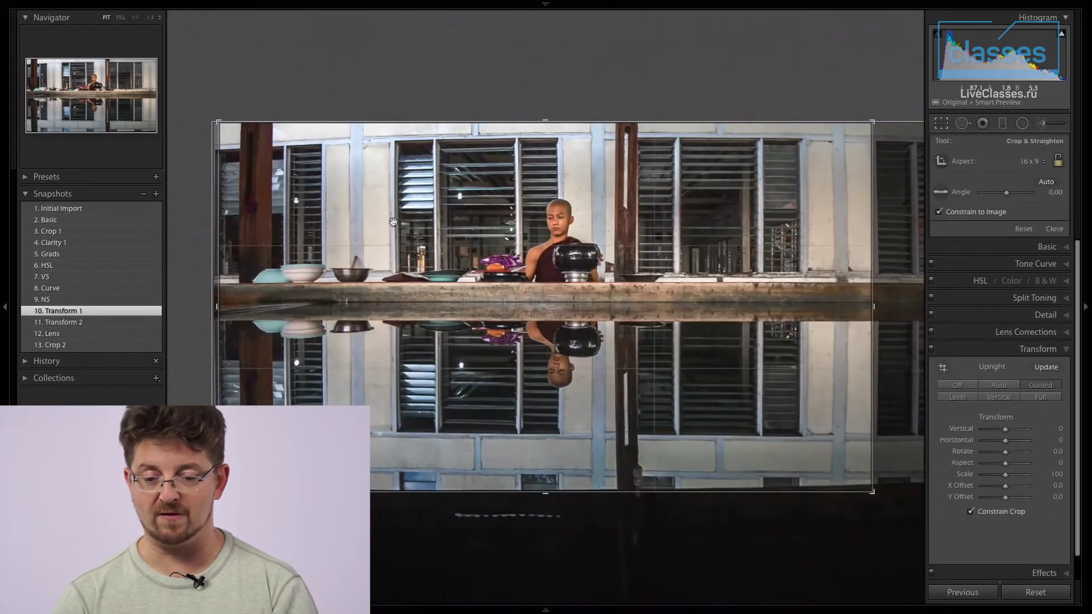
key("shift+t")
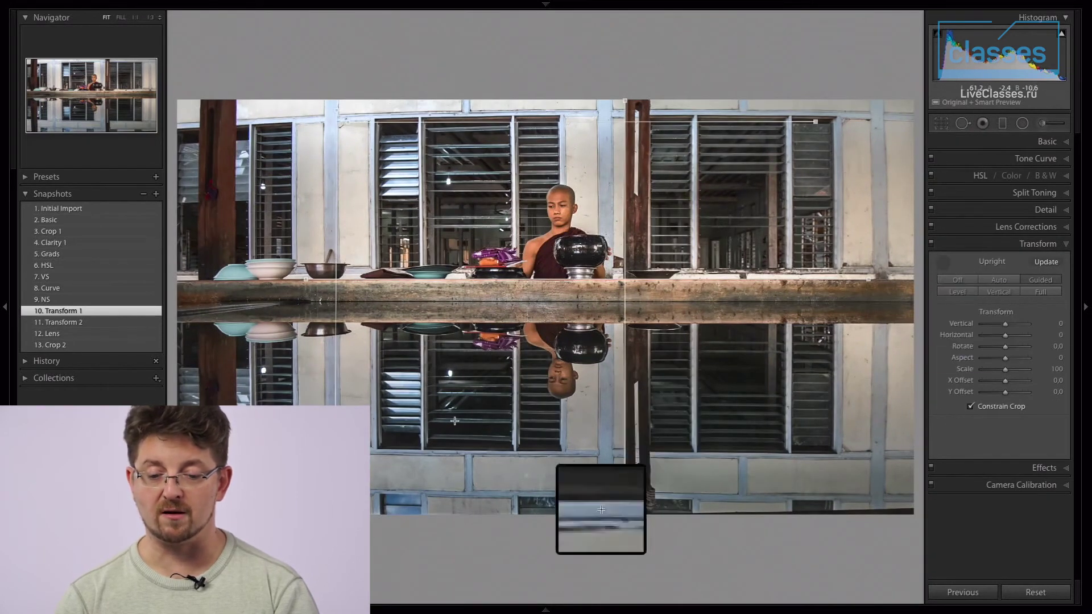
left_click_drag(364, 489, 362, 285)
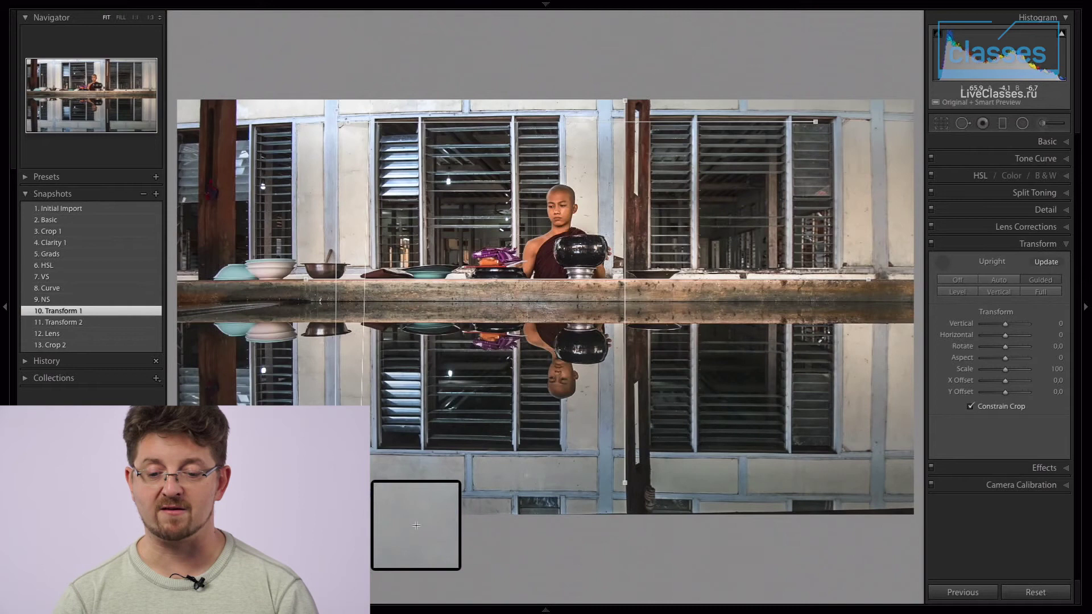
left_click_drag(362, 333, 591, 337)
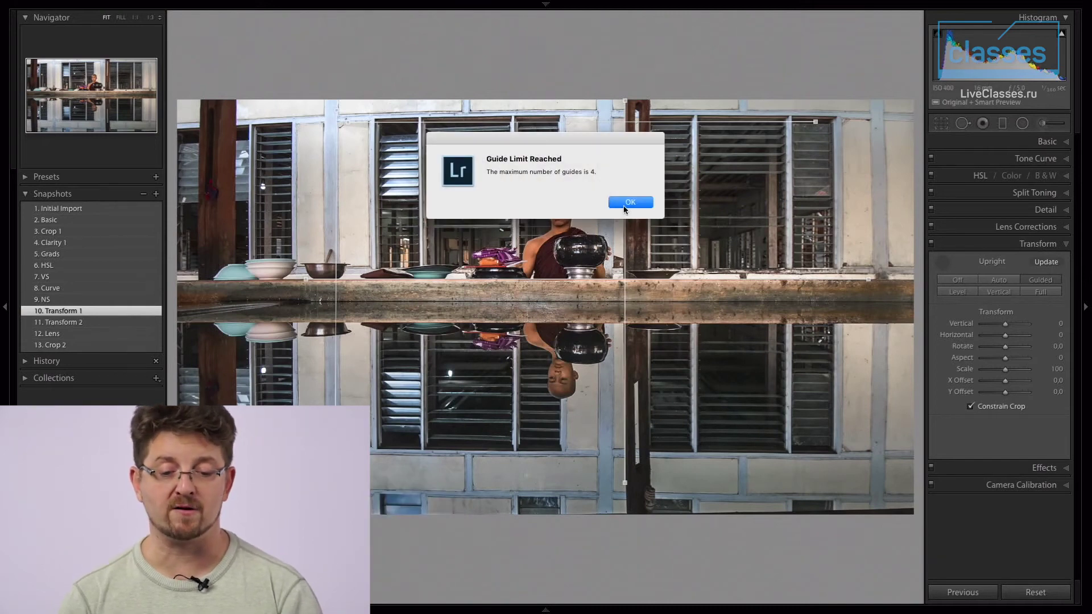
left_click(624, 203)
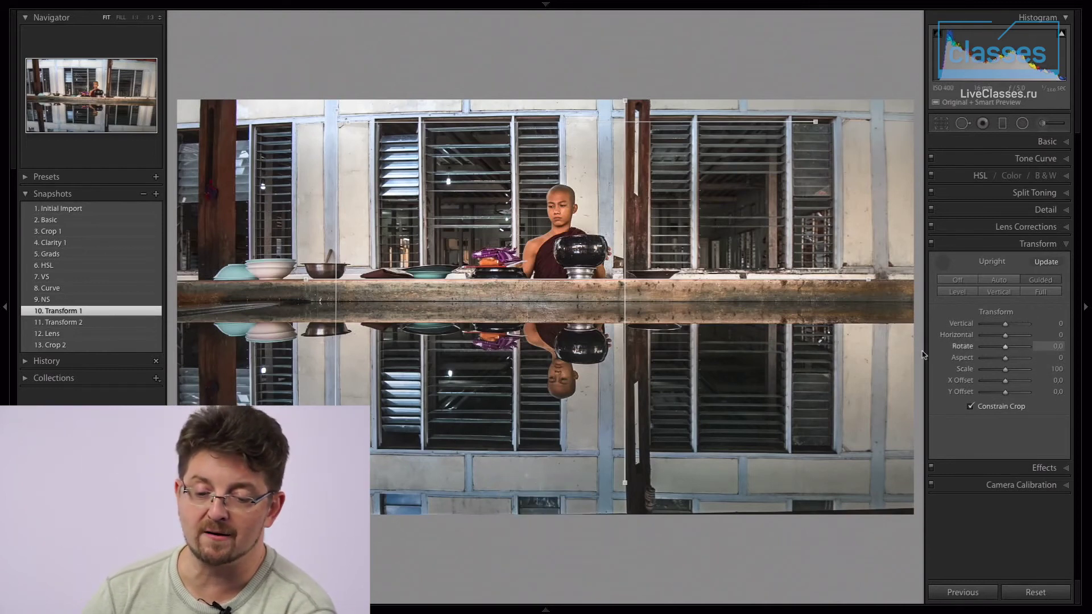
- Apply the Transform 2 snapshot and set its Vertical perspective to +23
left_click(59, 322)
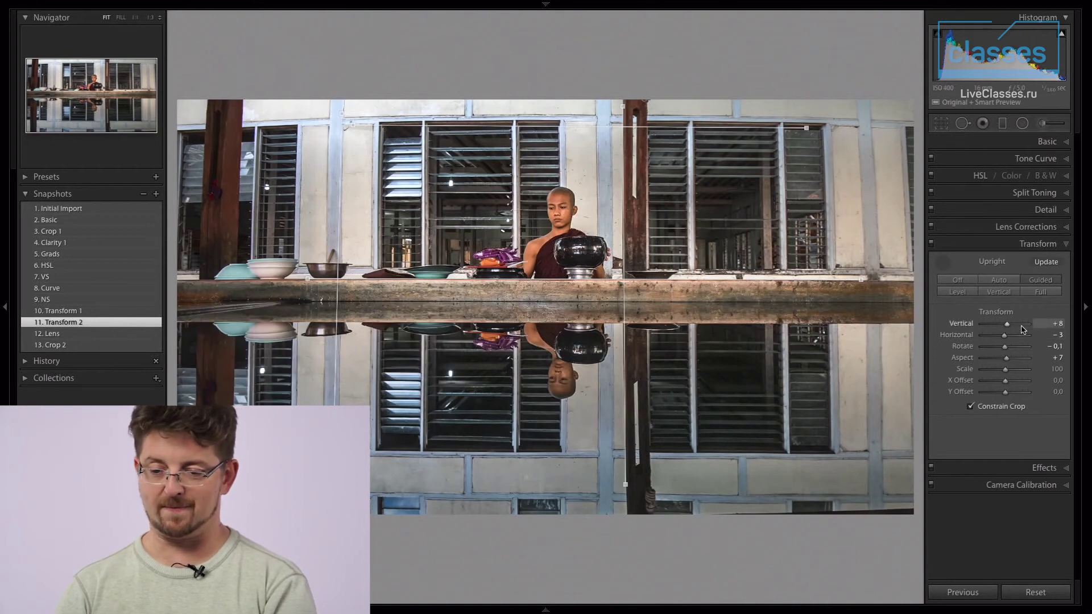
key("Down")
key("Down")
key("Down")
key("Up")
key("Up")
key("Up")
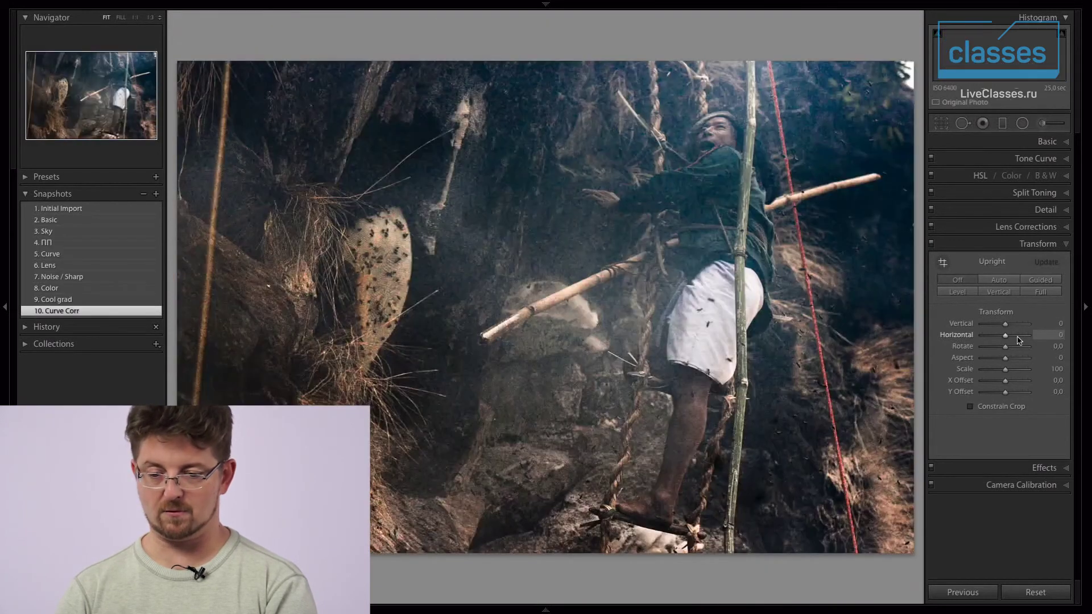
- Return to the monk photo at vertical +8, then test Horizontal and Aspect slider values
key("ctrl+z")
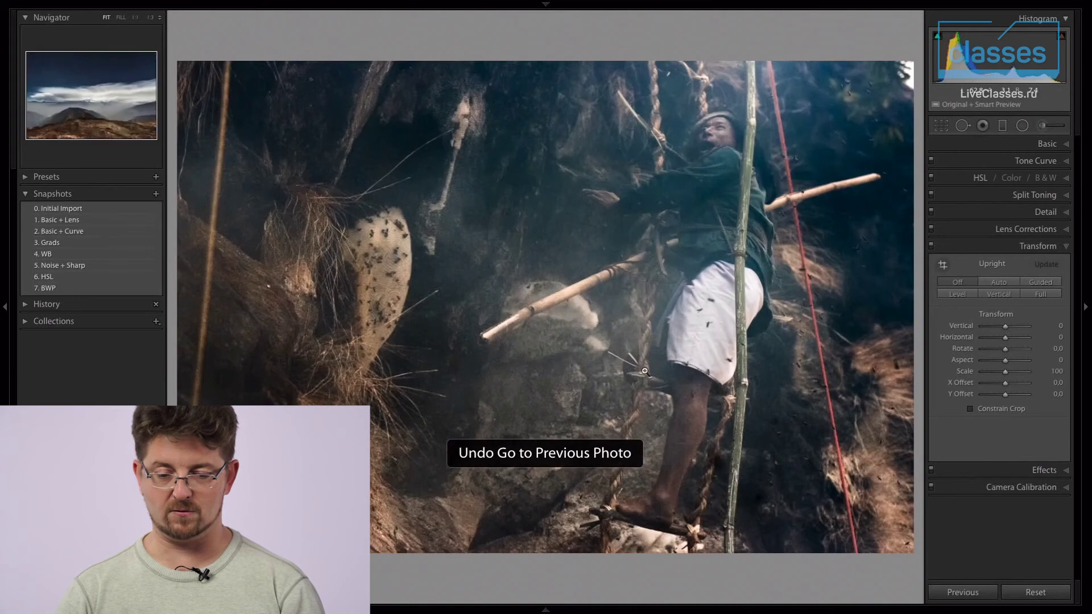
key("ctrl+z")
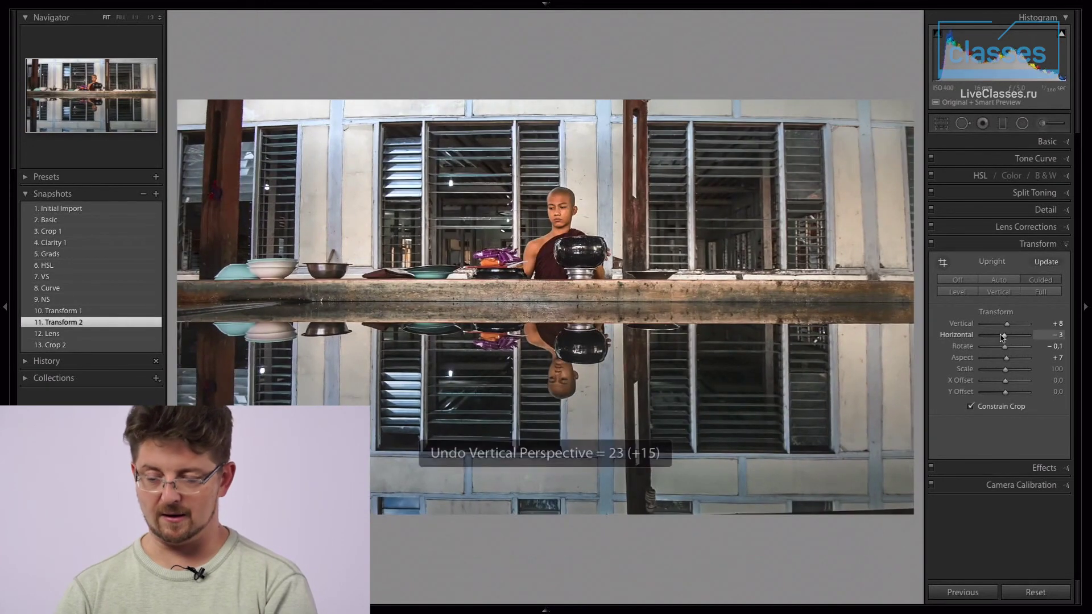
key("Down")
key("Down")
key("Down")
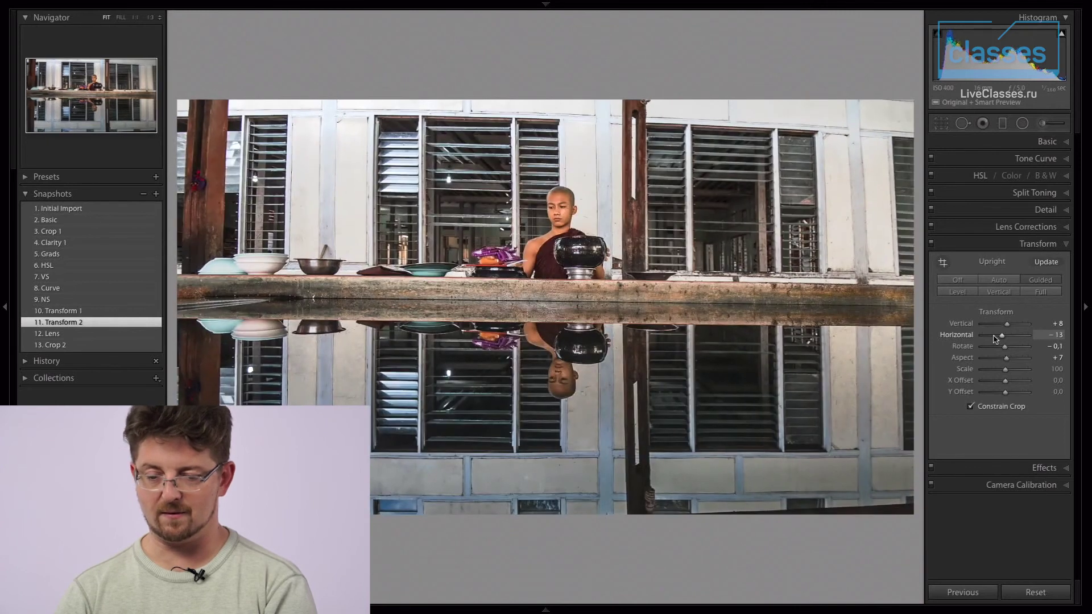
key("Up")
key("Up")
key("Up")
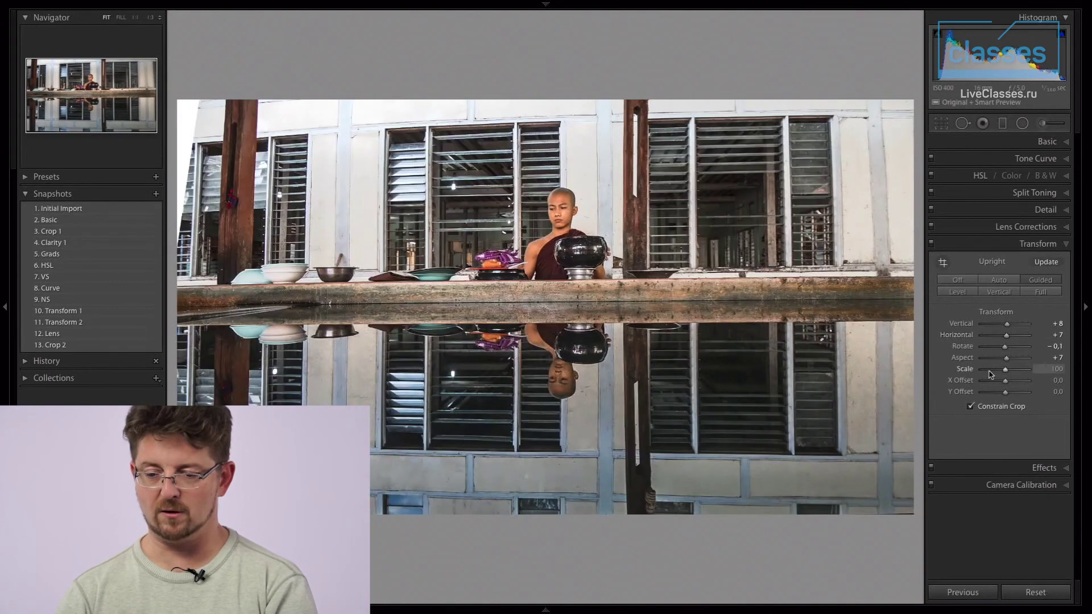
key("Down")
key("Down")
key("Down")
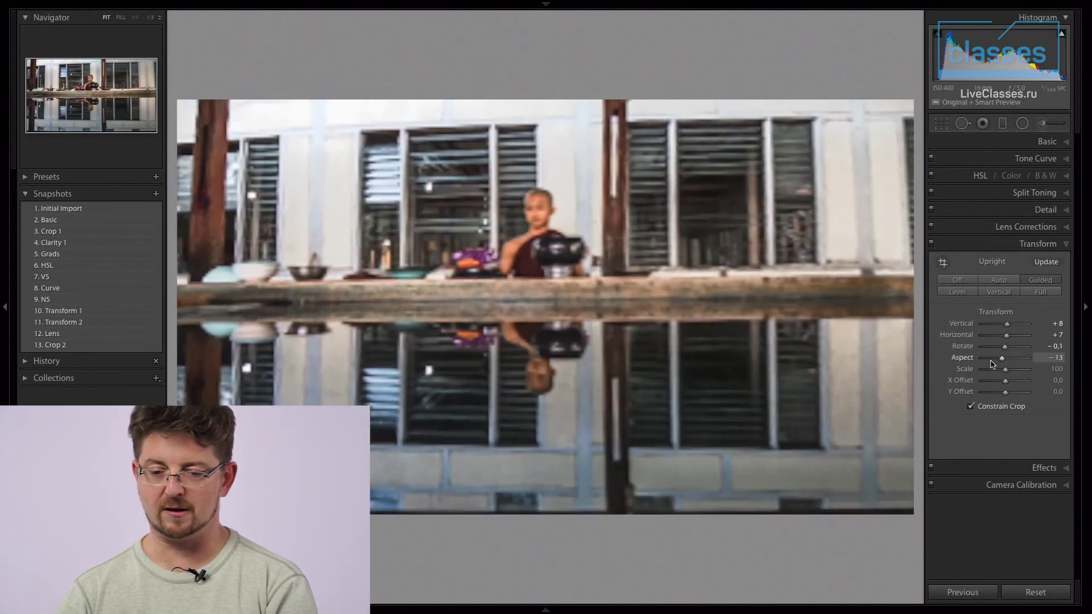
key("Up")
key("Up")
key("Up")
key("Up")
key("Up")
key("Up")
key("Up")
key("Up")
key("Up")
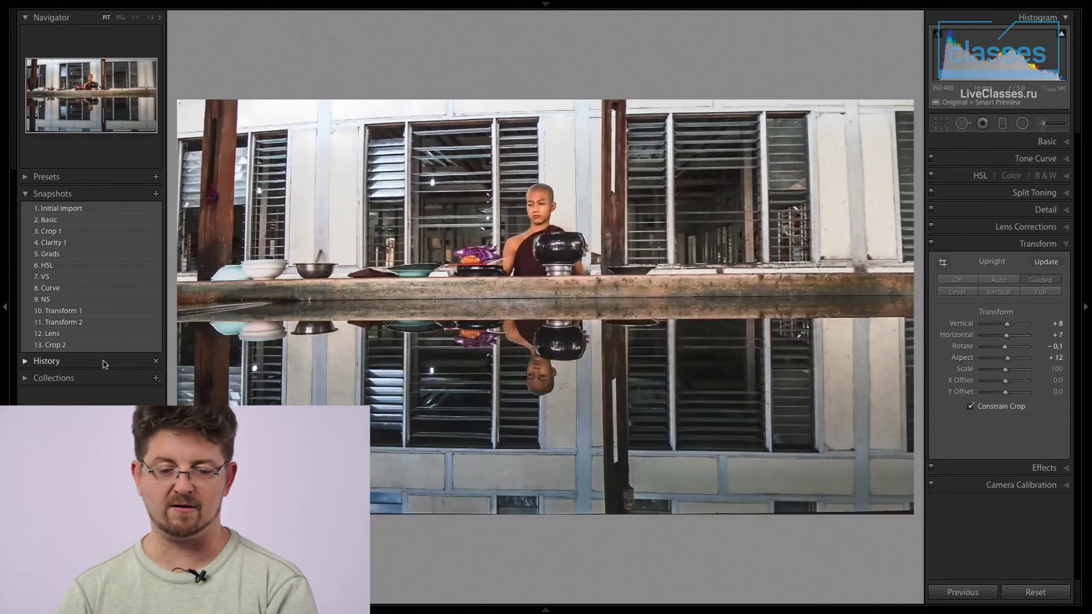
- Reapply Transform 2 (vertical +8, horizontal −3, aspect +7), comparing it against Transform 1
left_click(89, 324)
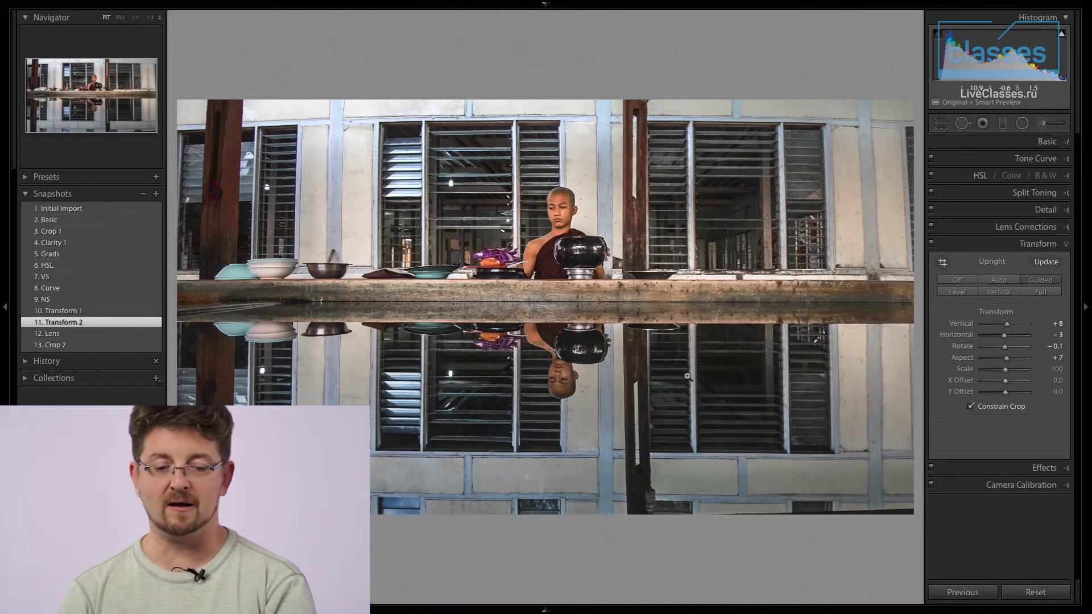
left_click(90, 315)
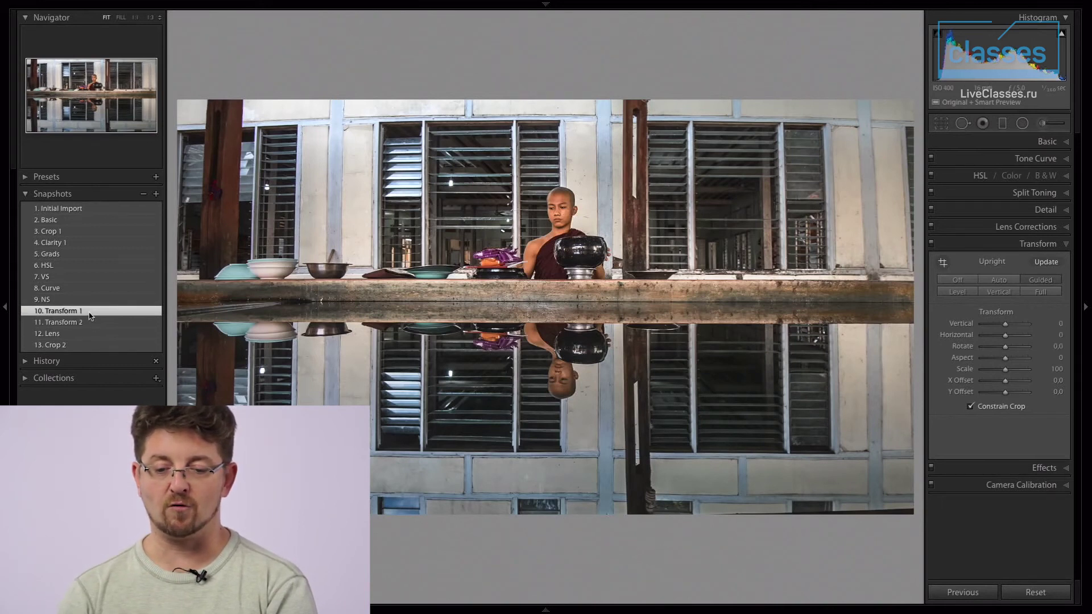
left_click(90, 322)
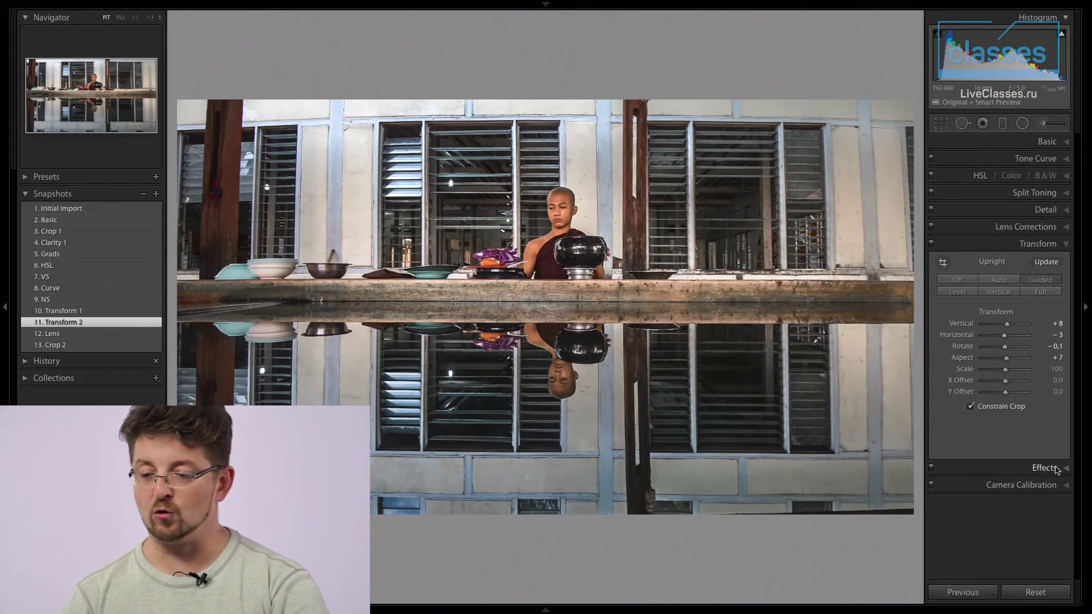
- Apply the Lens snapshot, review its Manual corrections, and compare it with Transform 2
left_click(1041, 226)
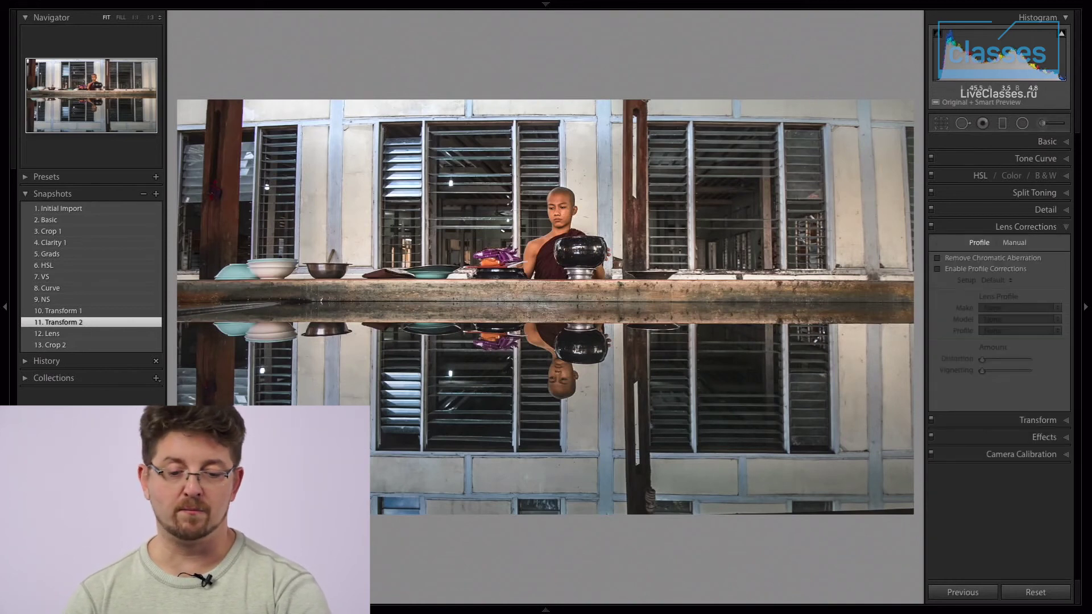
left_click(88, 333)
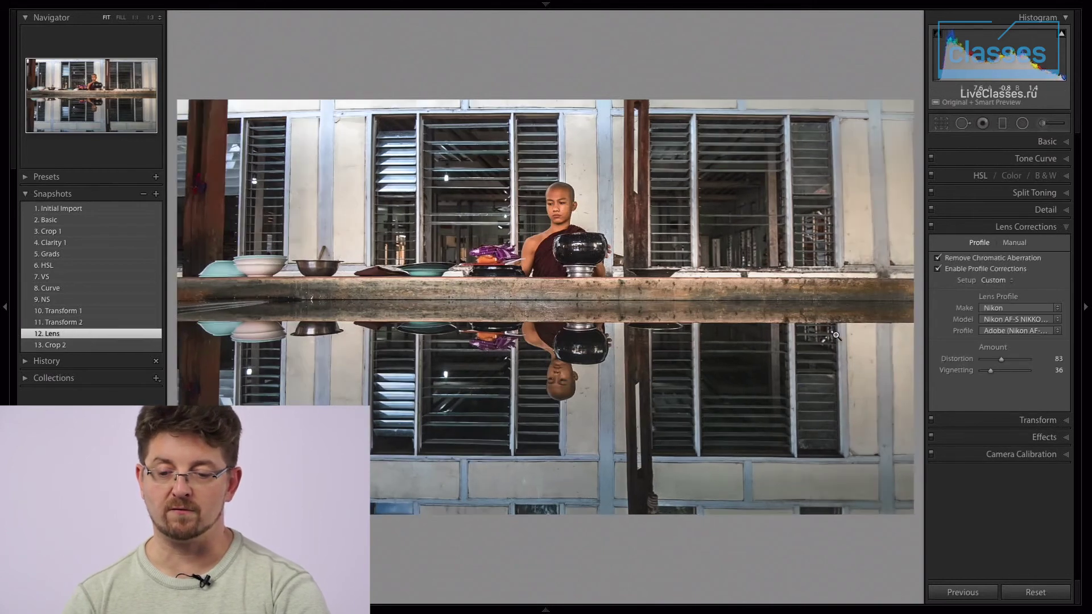
left_click(1014, 242)
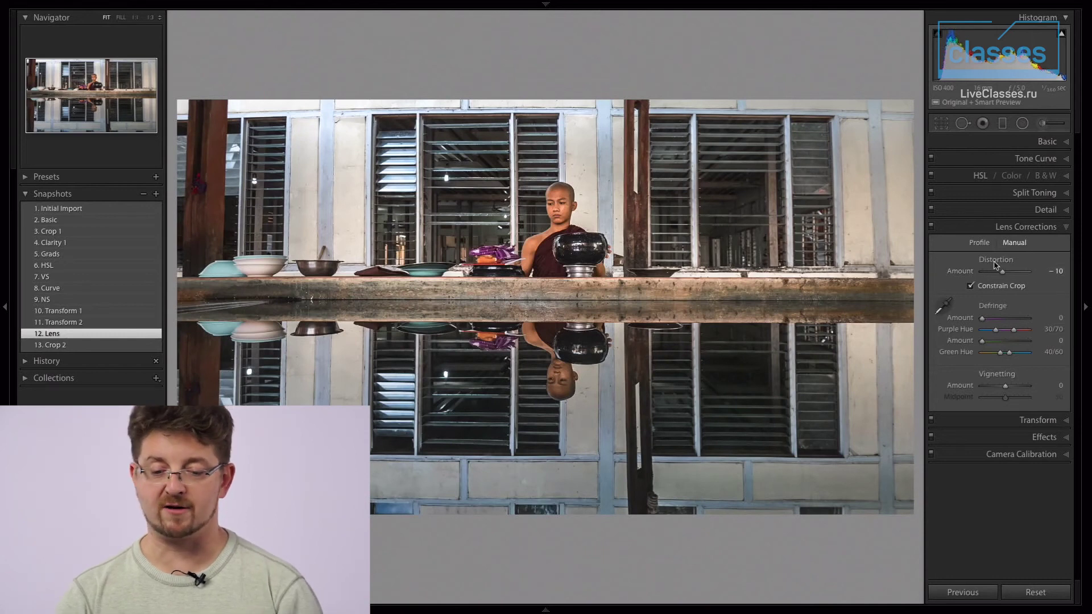
left_click(90, 322)
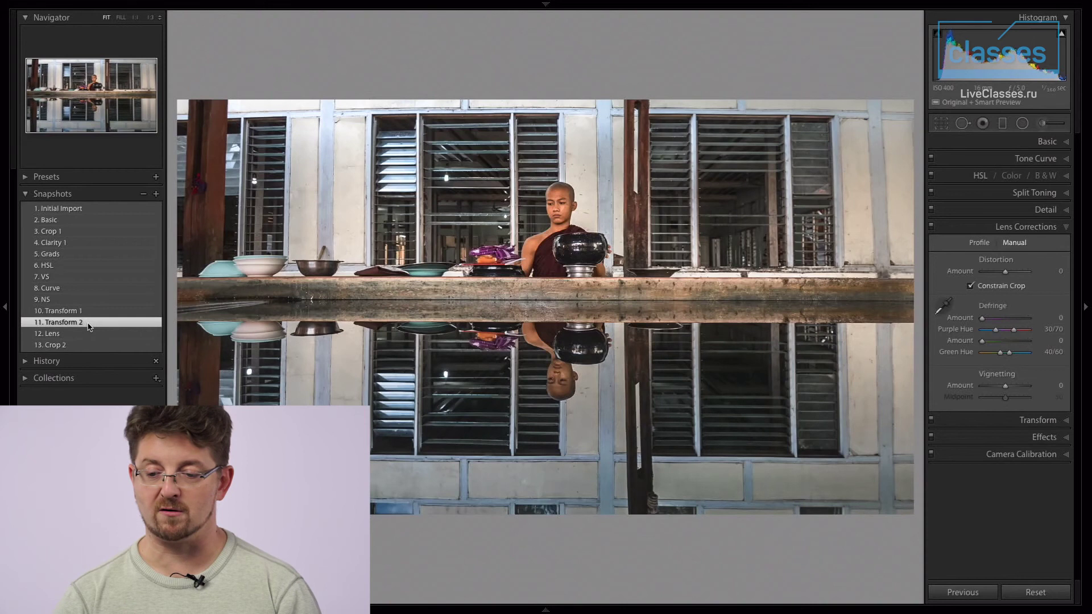
left_click(77, 335)
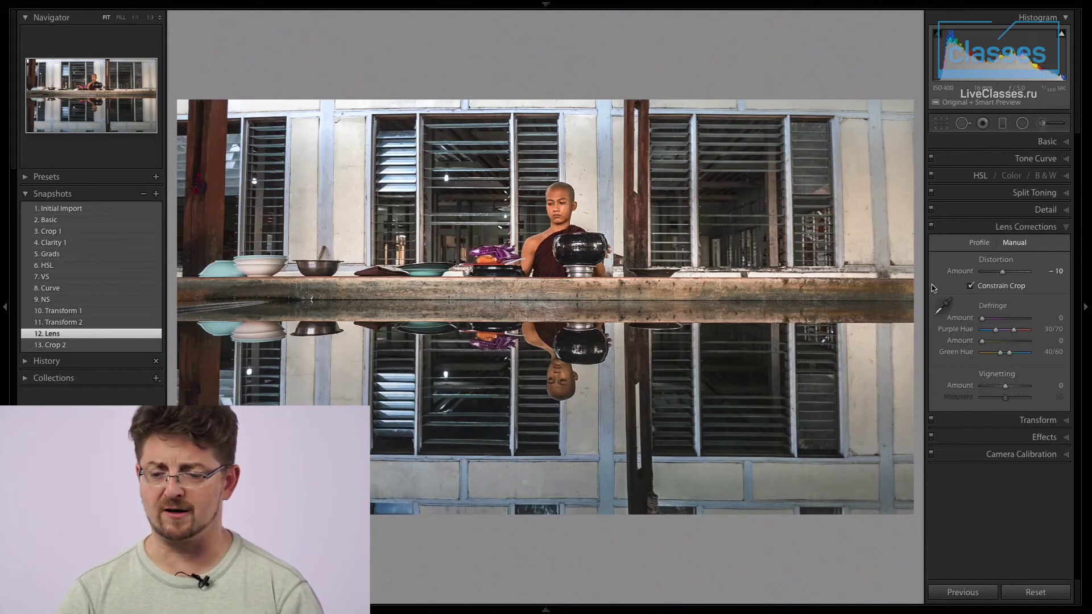
- Undo the vignetting increase on the Profile settings and switch to the Crop 2 snapshot
left_click(979, 242)
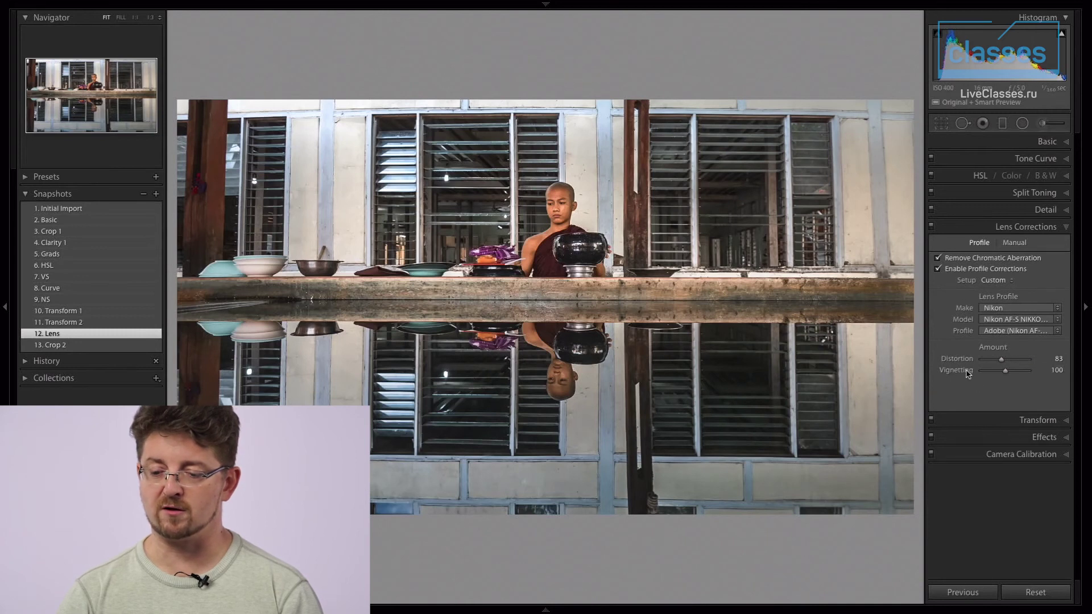
key("ctrl+z")
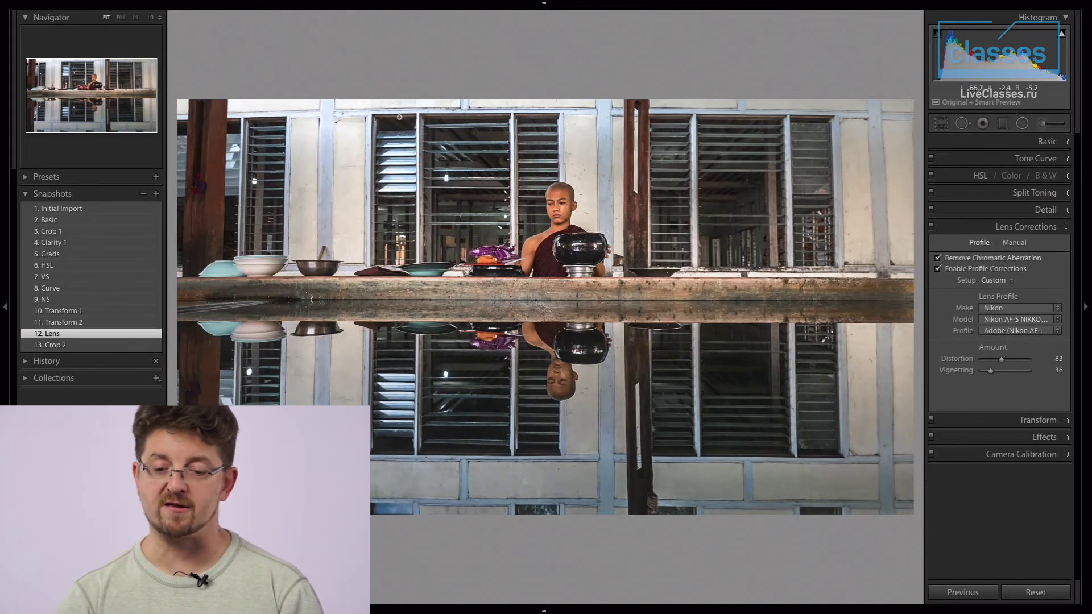
left_click(82, 345)
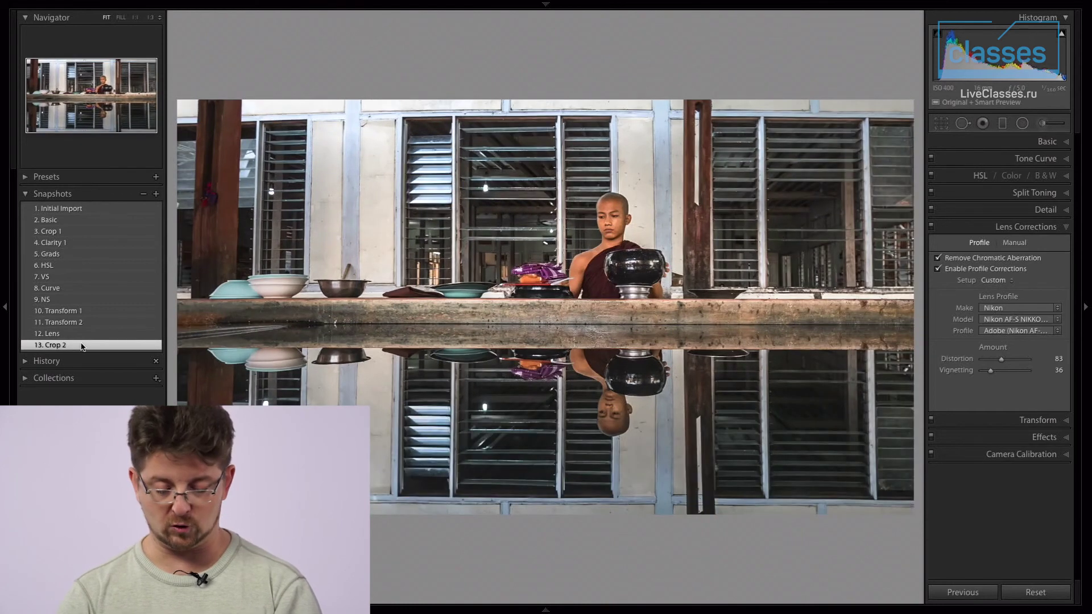
- Check the 16:9 crop and preview the photo full-screen
key("r")
key("r")
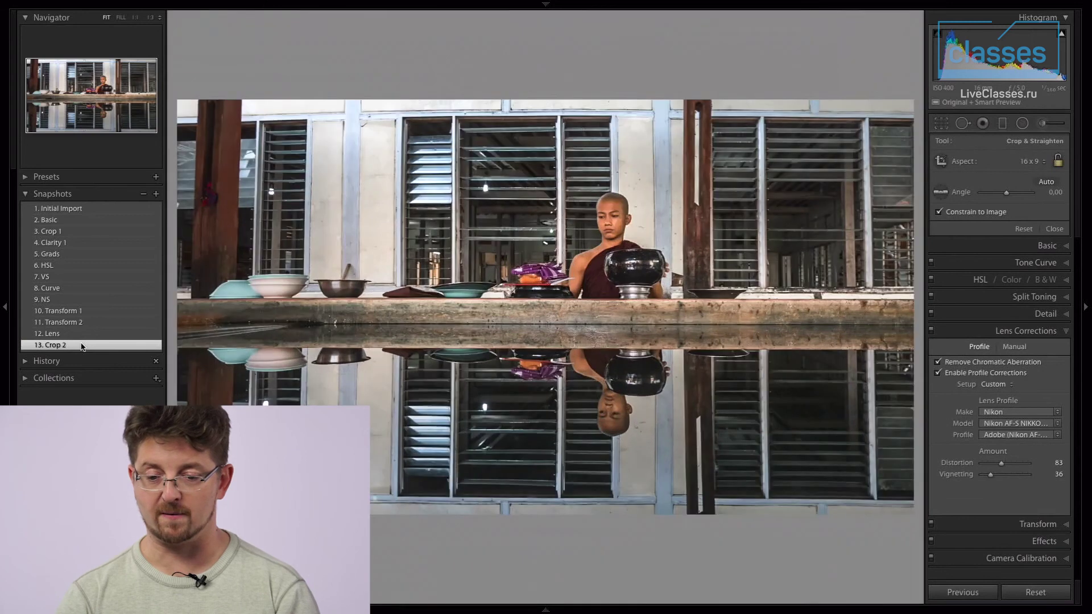
key("shift+Tab")
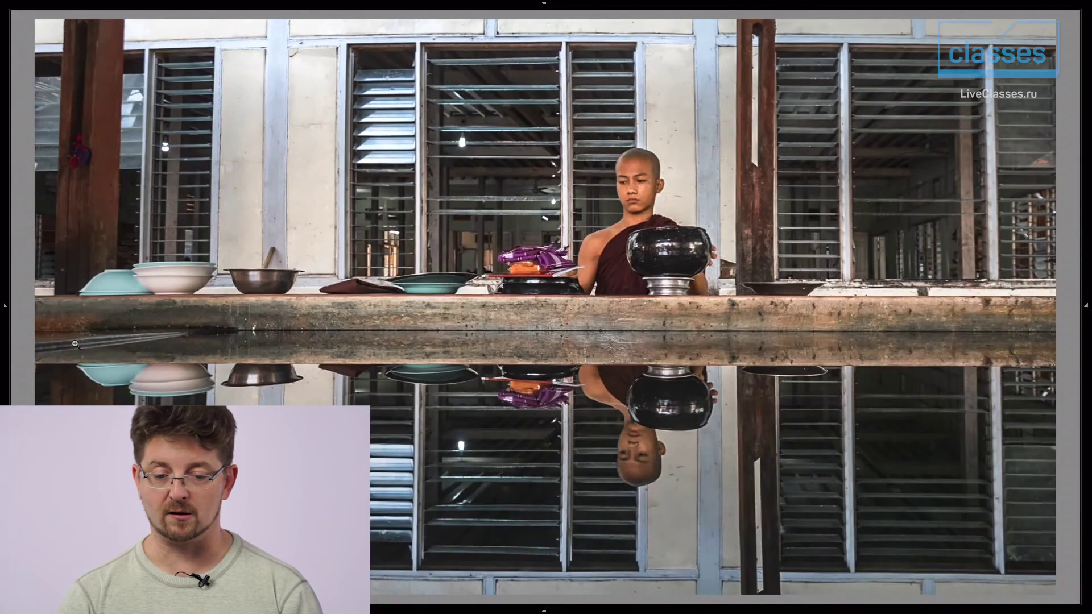
key("shift+Tab")
- Set Initial Import as the Before state and toggle it against the cropped photo full-screen
right_click(57, 209)
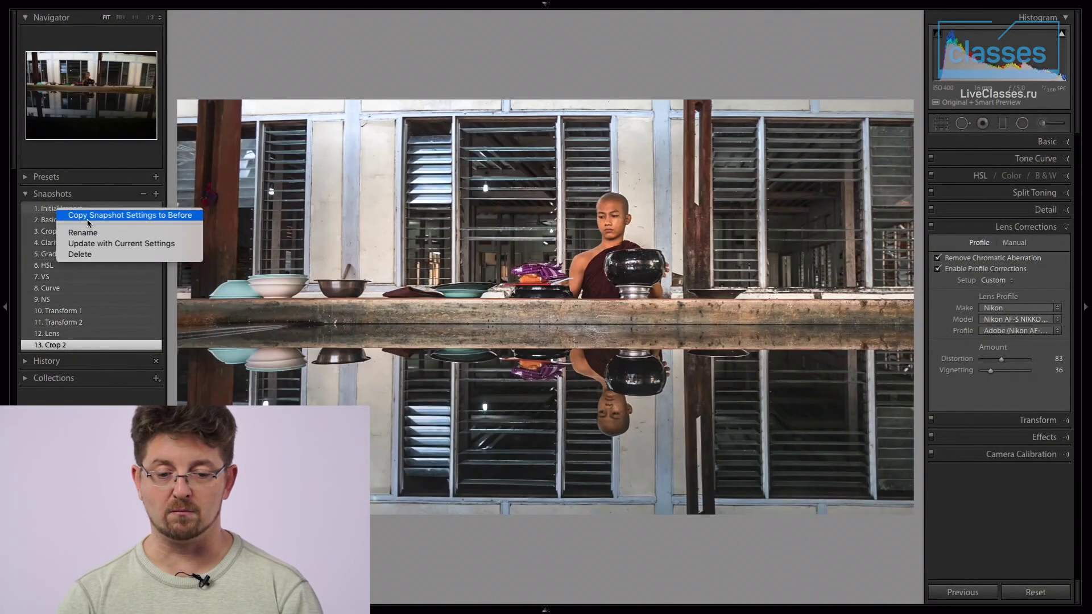
left_click(88, 218)
key("shift+Tab")
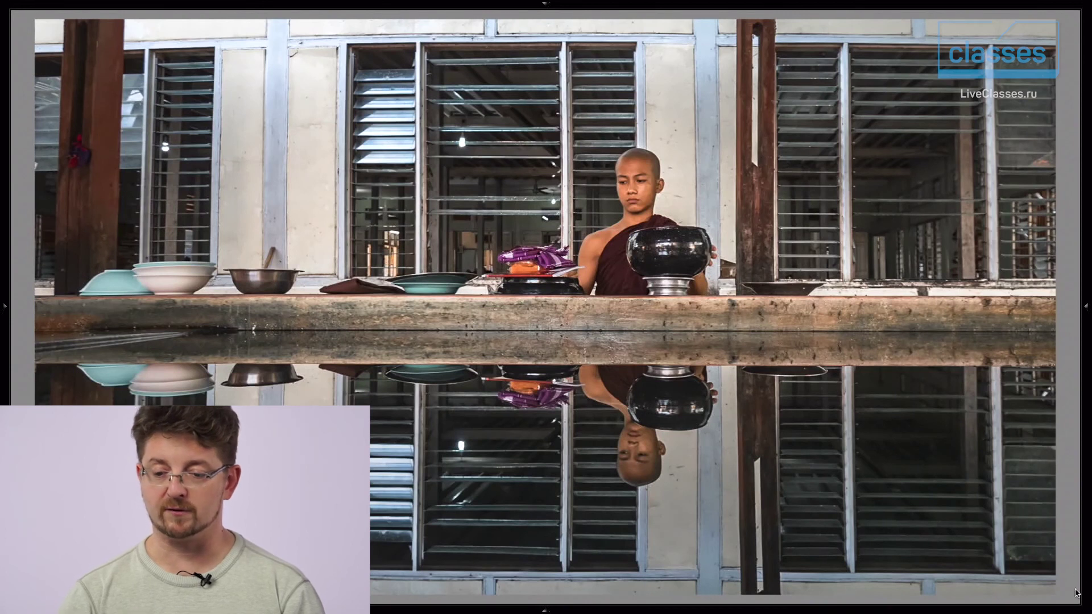
key("backslash")
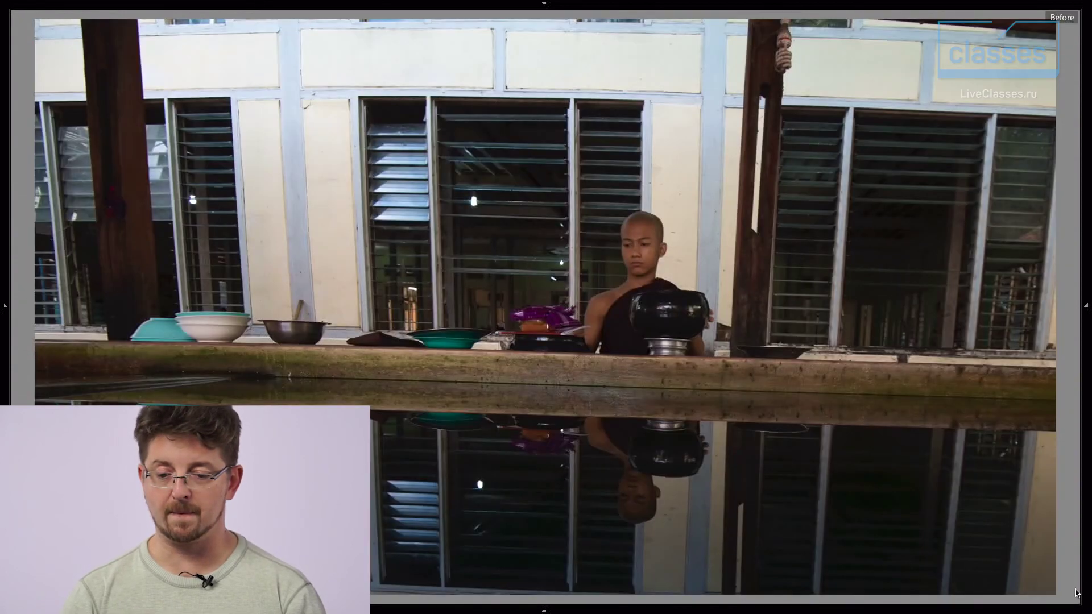
key("backslash")
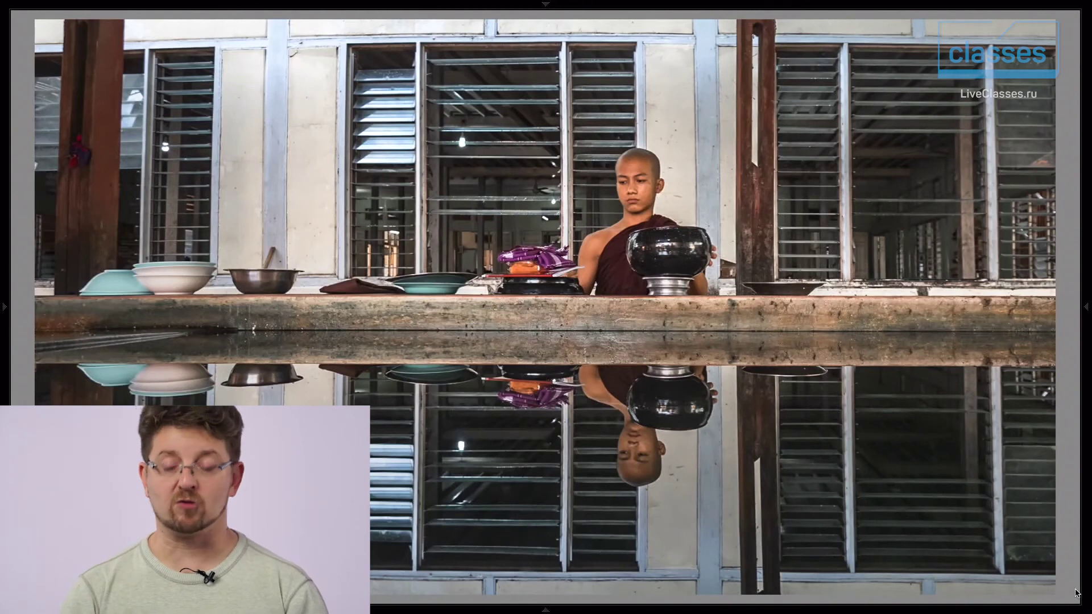
key("ctrl+bracketleft")
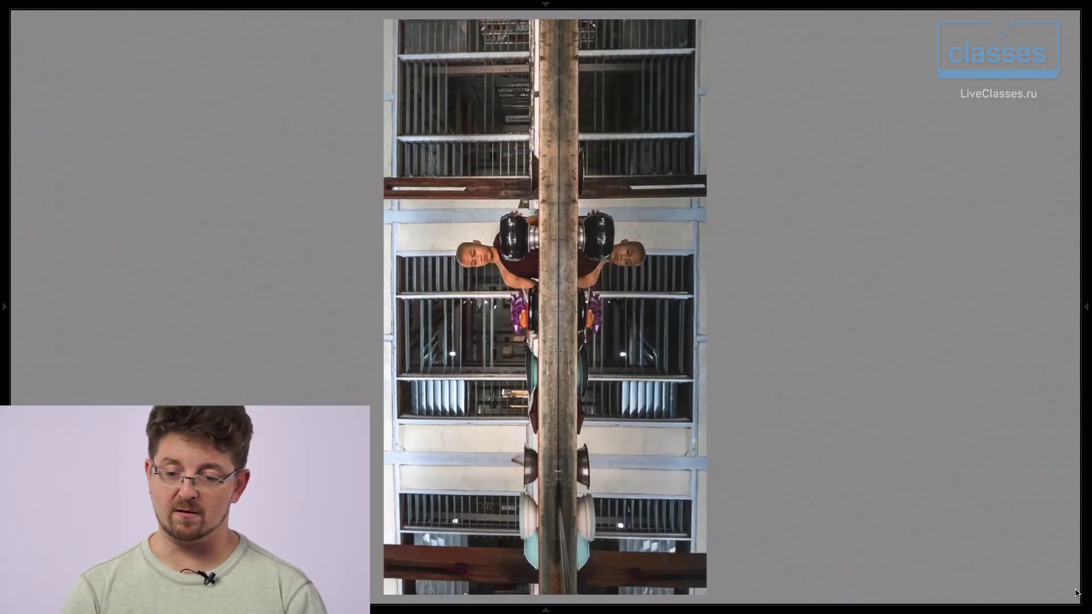
key("ctrl+bracketleft")
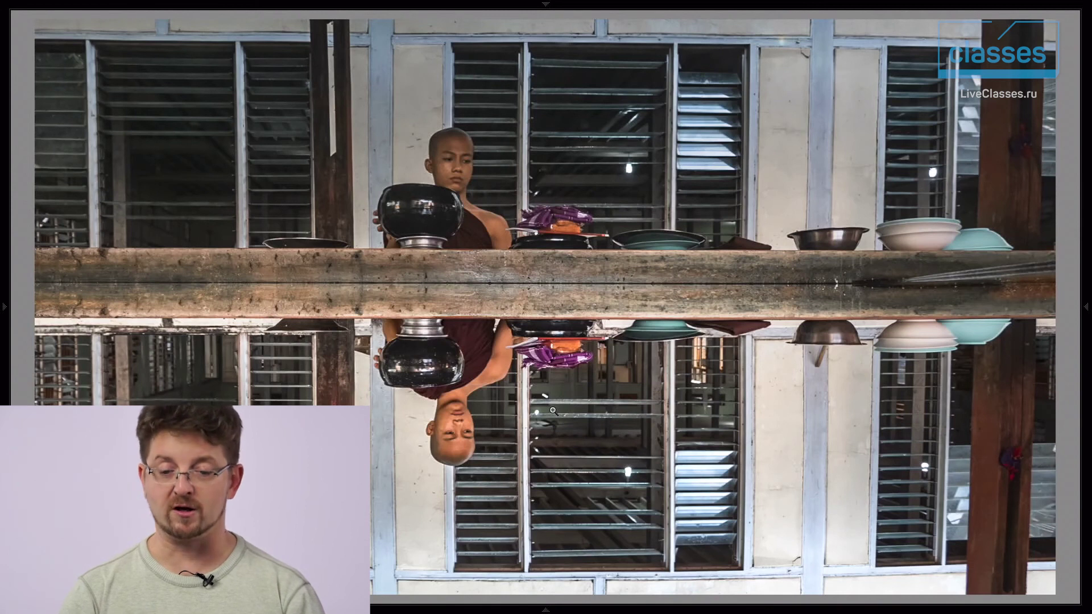
key("ctrl+bracketleft")
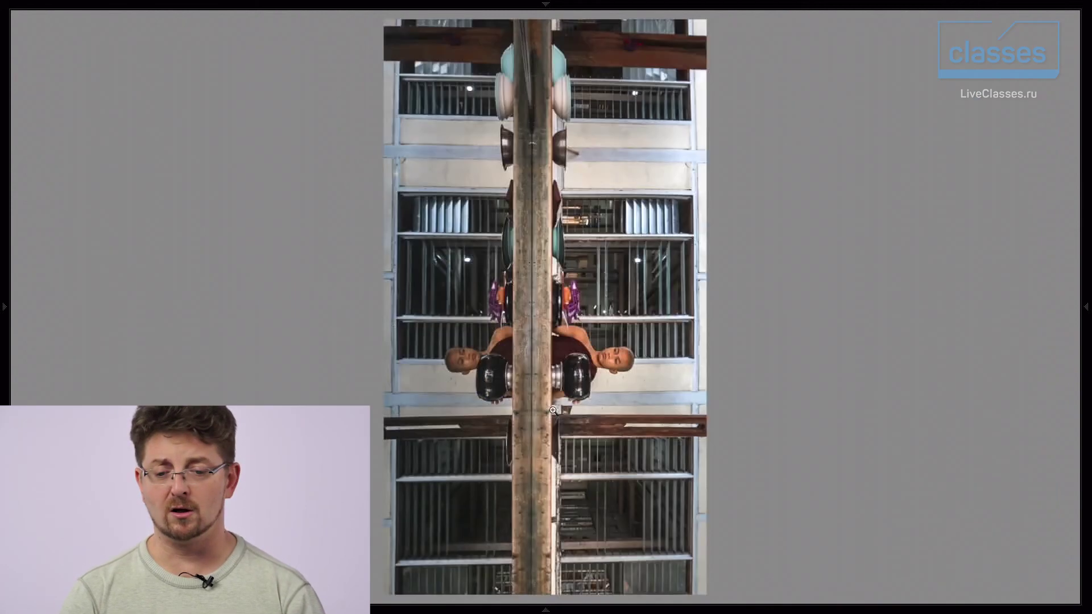
key("ctrl+bracketleft")
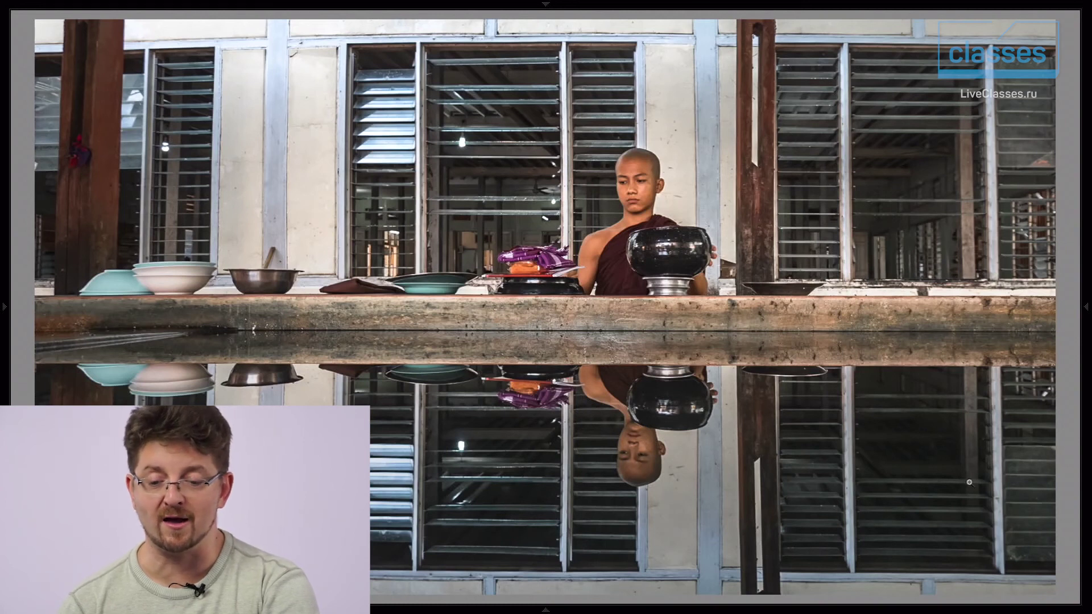
- Draw a graduated filter with exposure +0.30 brightening the lower reflection
left_click(1086, 307)
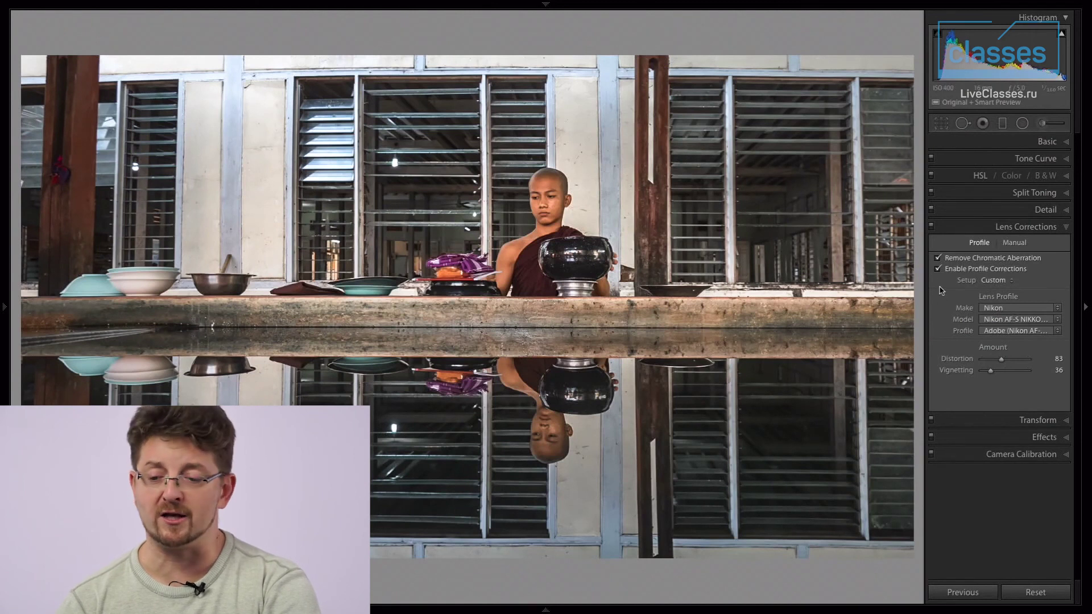
left_click(1003, 123)
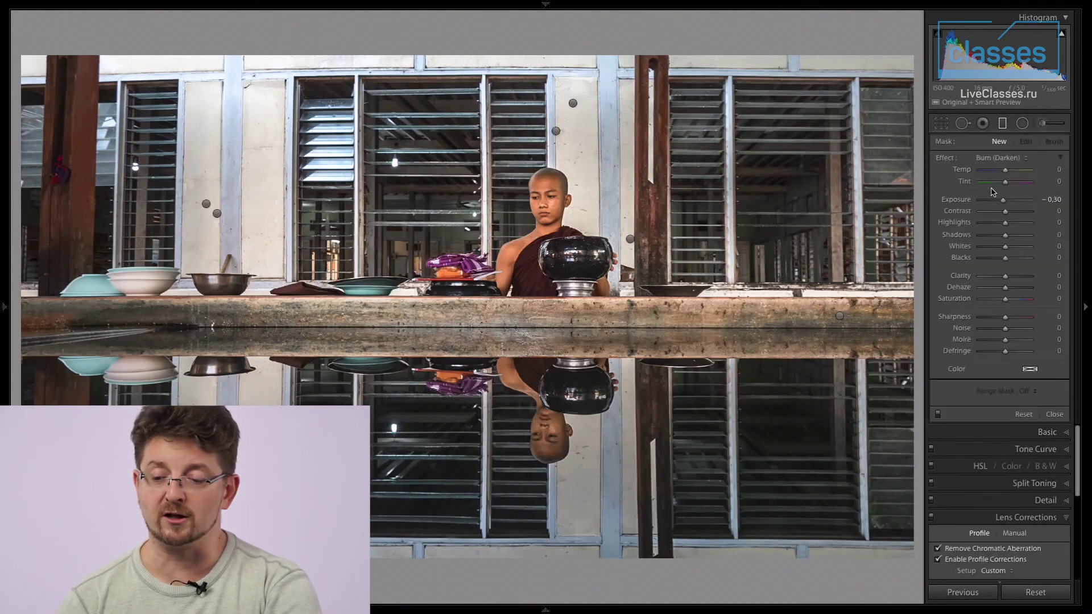
double_click(956, 199)
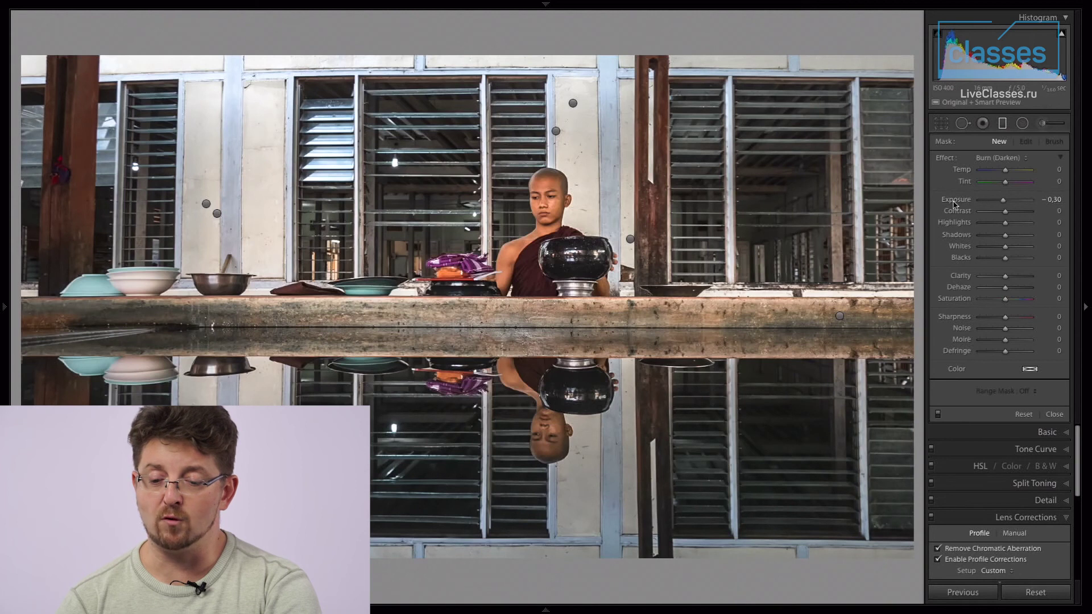
key("shift+Up")
mouse_move(510, 433)
left_mouse_down()
mouse_move(510, 335)
mouse_move(910, 293)
left_mouse_up()
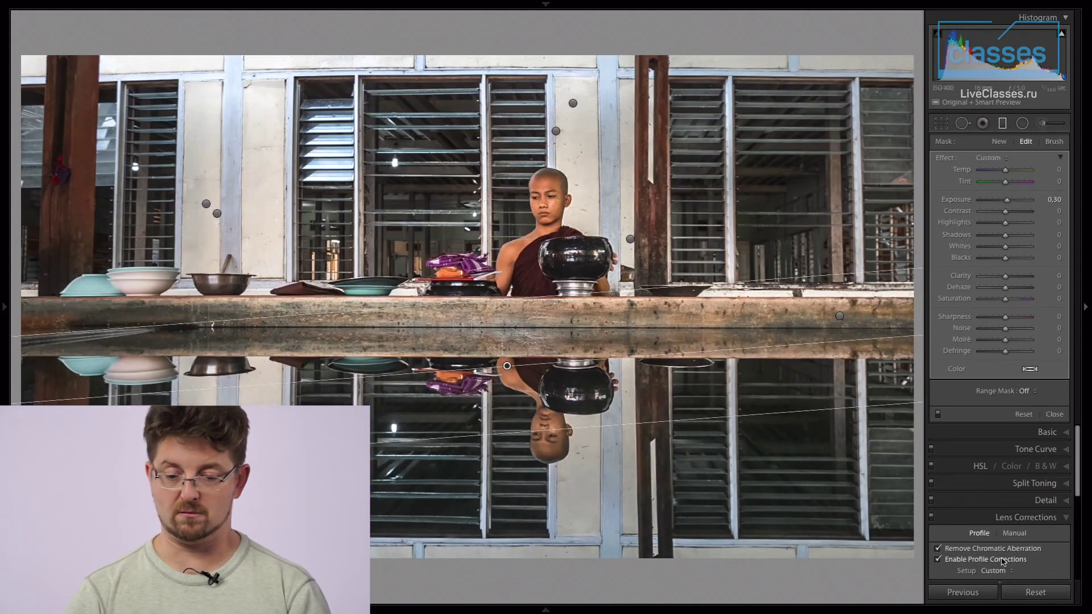
- Delete and restore the graduated filter, then hide panels and filter pins
key("Delete")
key("ctrl+z")
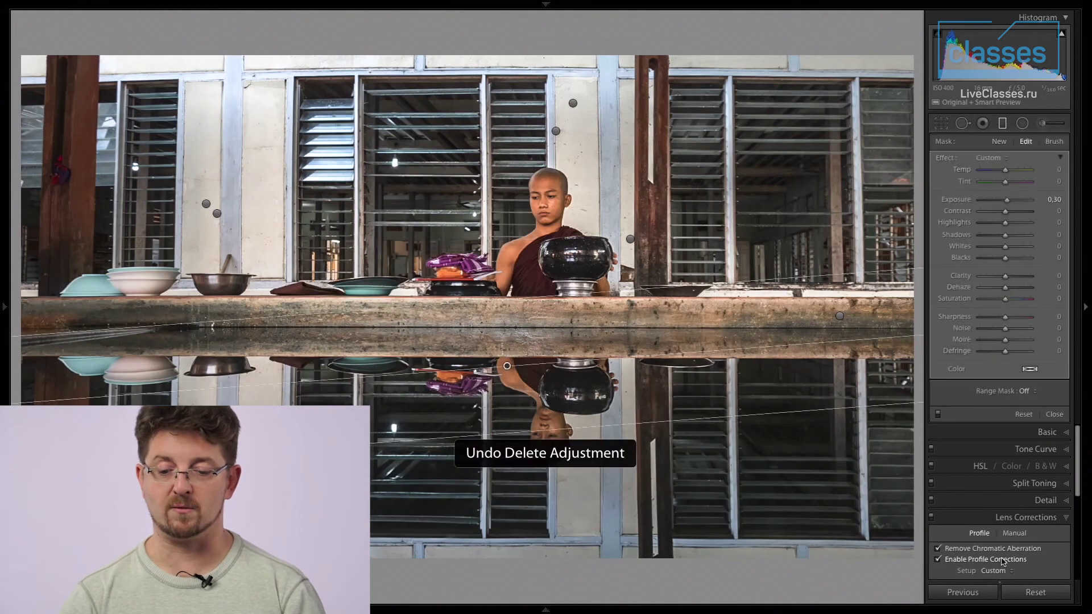
key("Tab")
key("m")
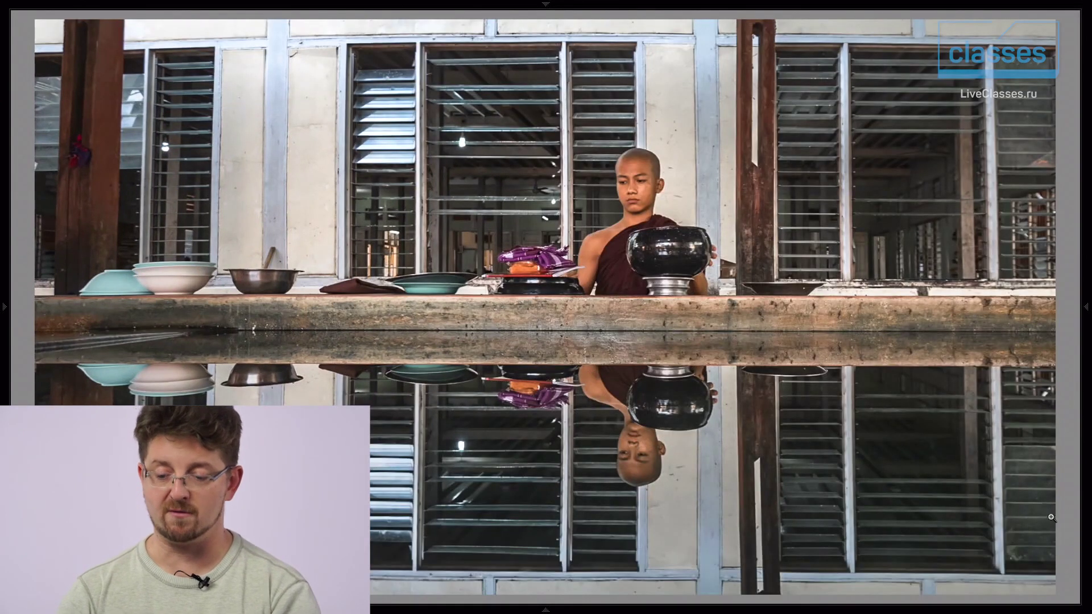
key("backslash")
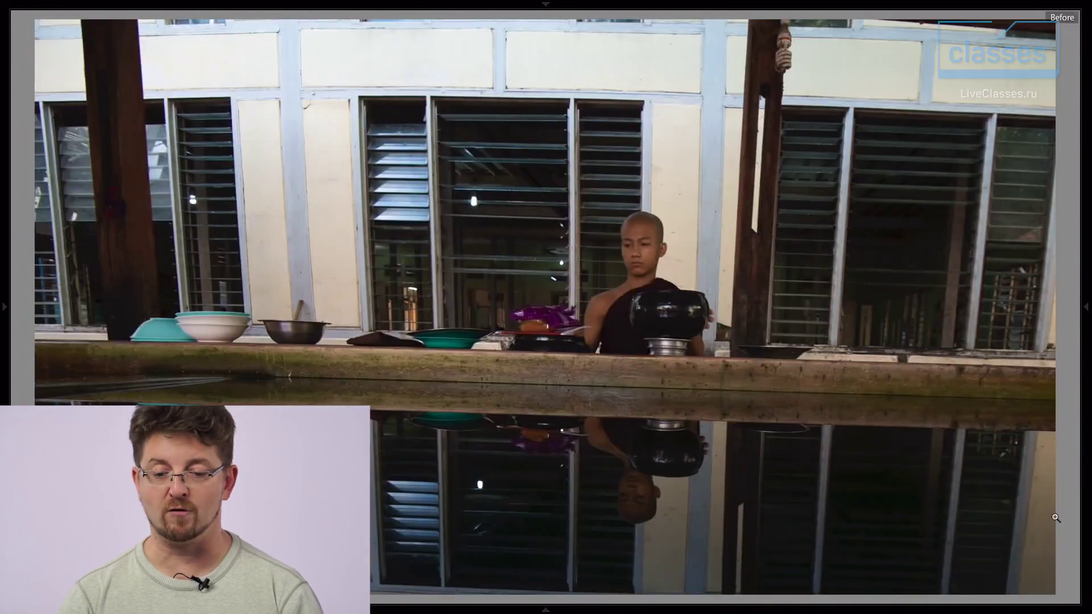
key("backslash")
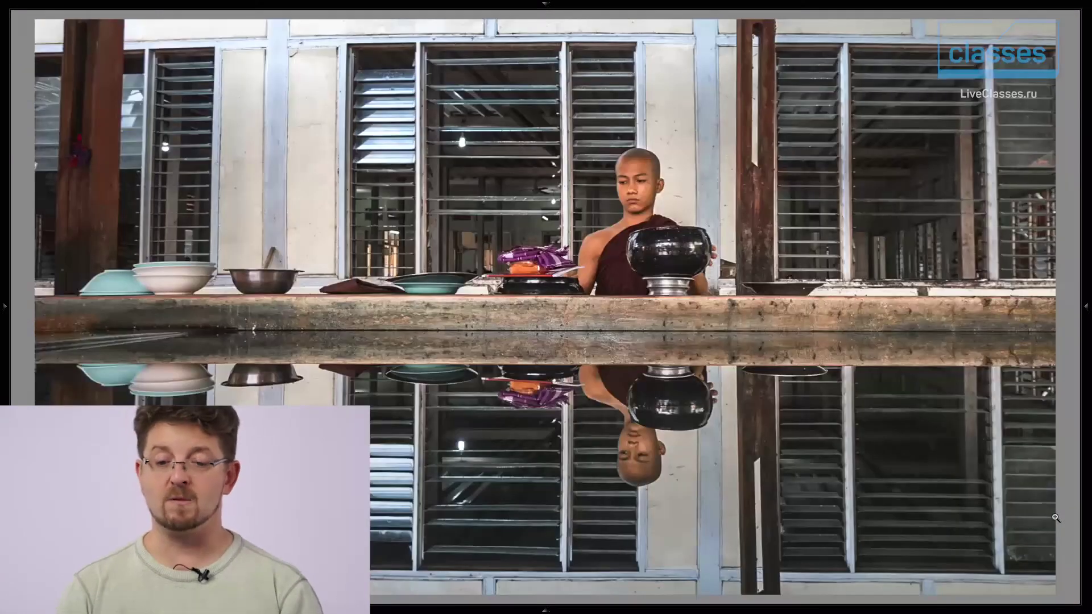